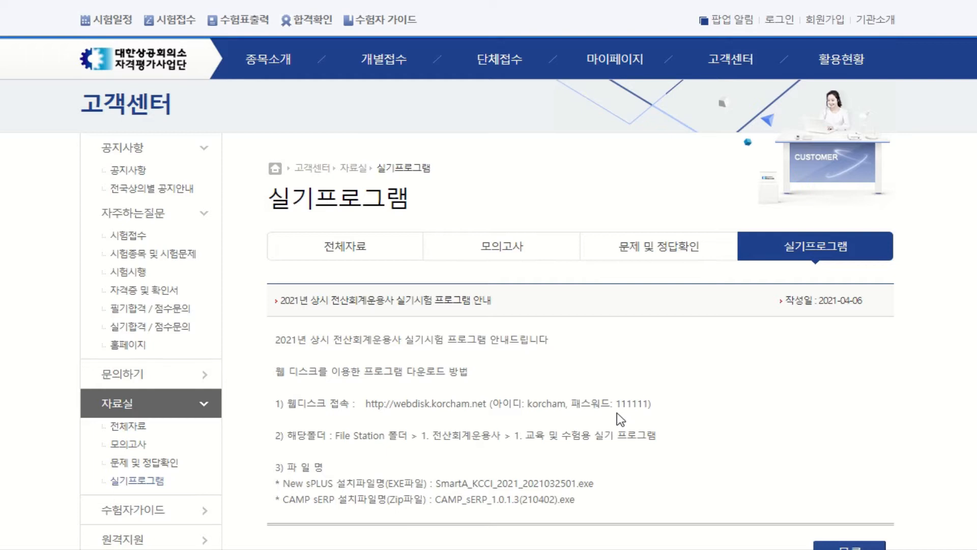
Open the webdisk.korcham.net link and log in with the ID korcham and the account password, declining to save the password.
click(465, 403)
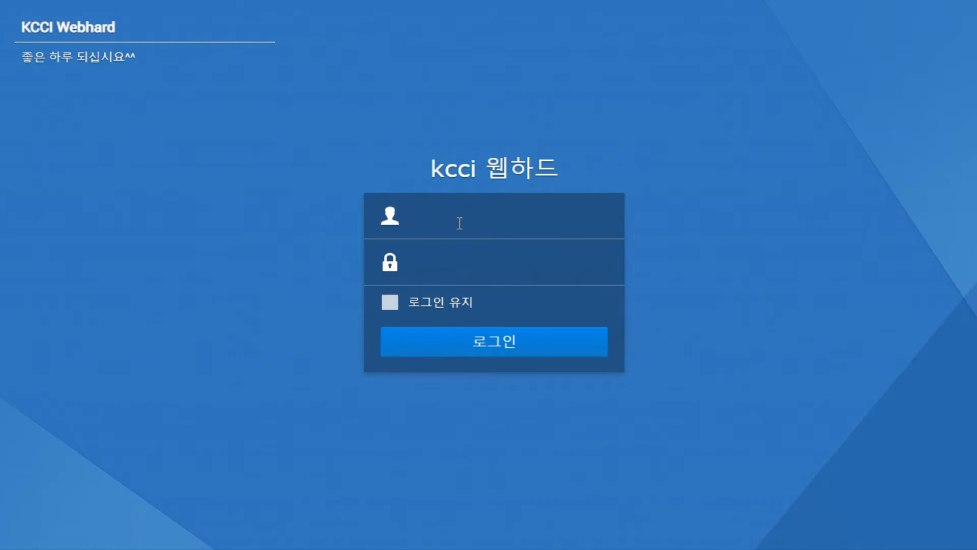
text(korcham)
click(432, 263)
text(*******)
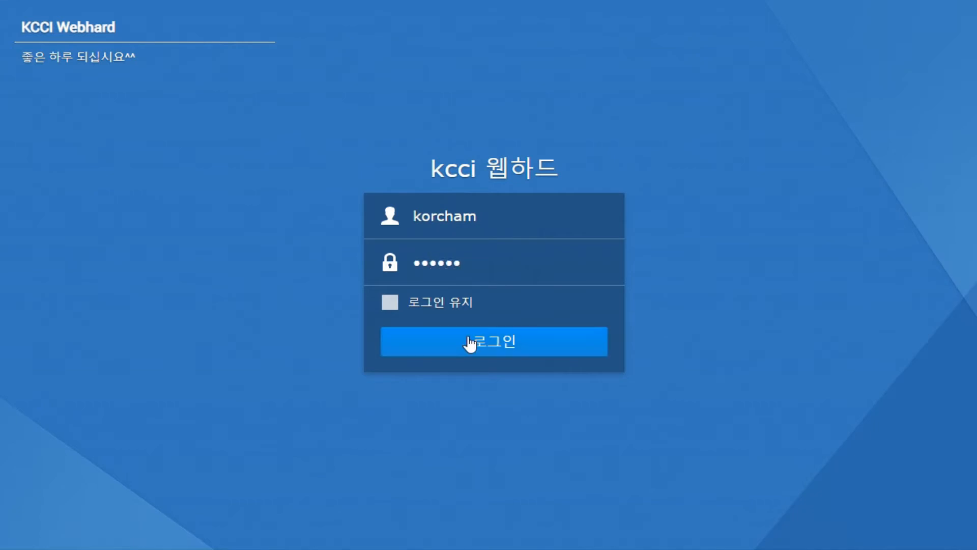
click(497, 350)
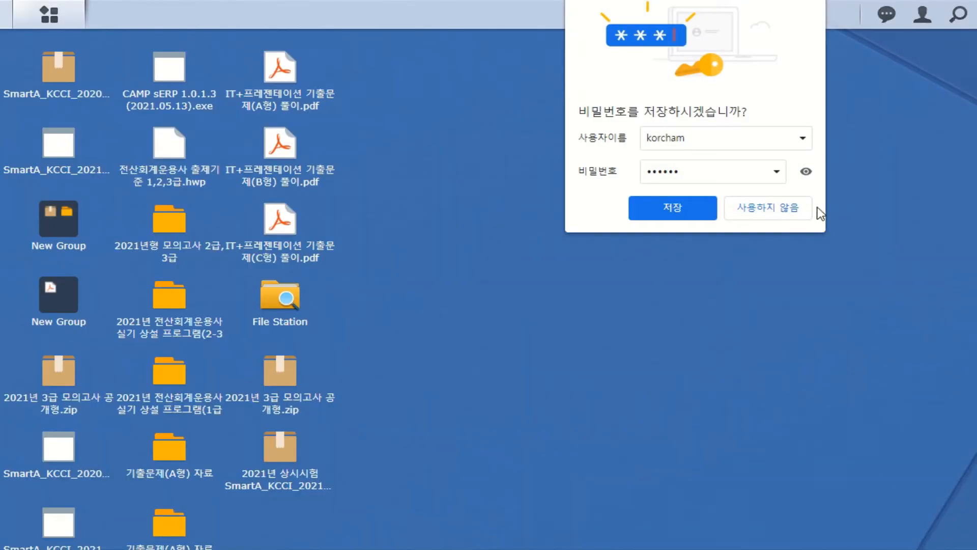
click(797, 209)
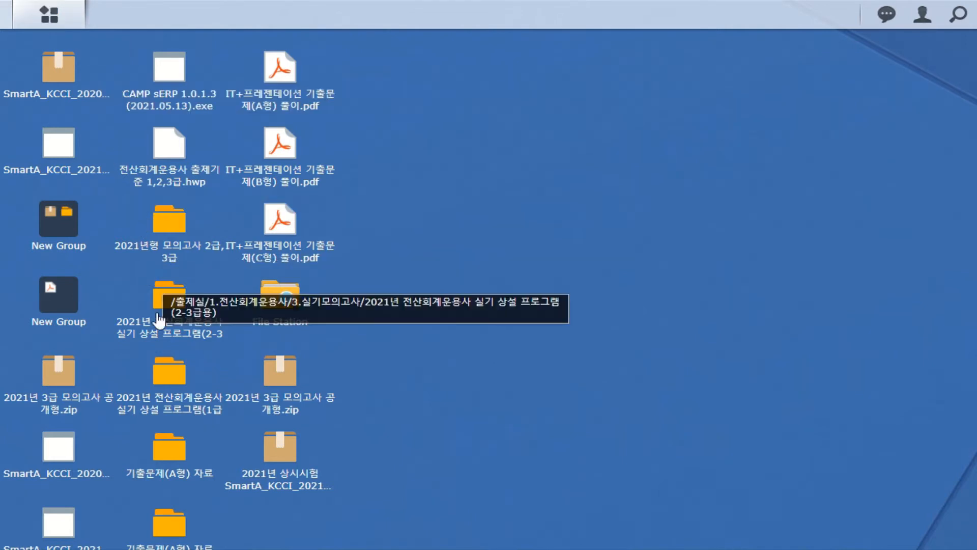
Open File Station on the web disk and move its window up so the folder list is fully in view.
click(51, 18)
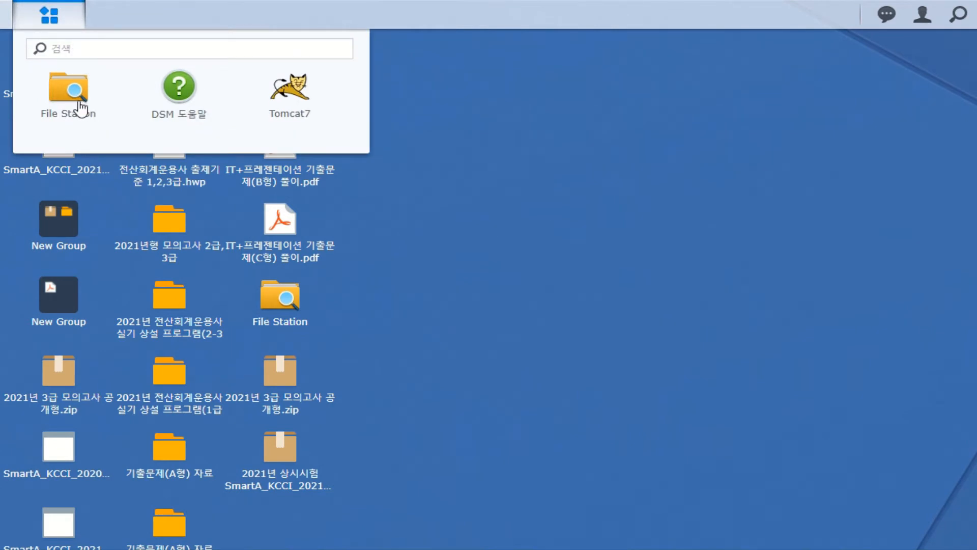
click(79, 106)
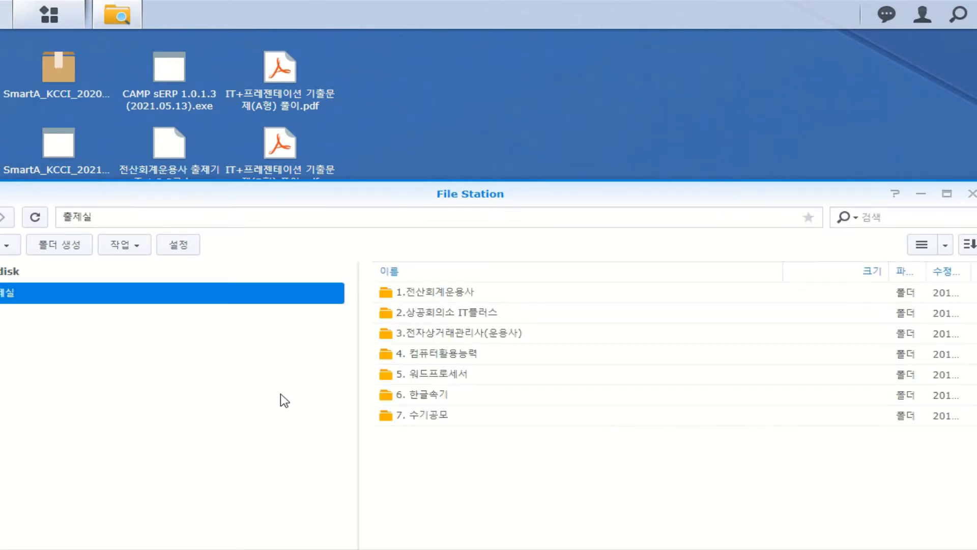
drag(512, 190, 527, 41)
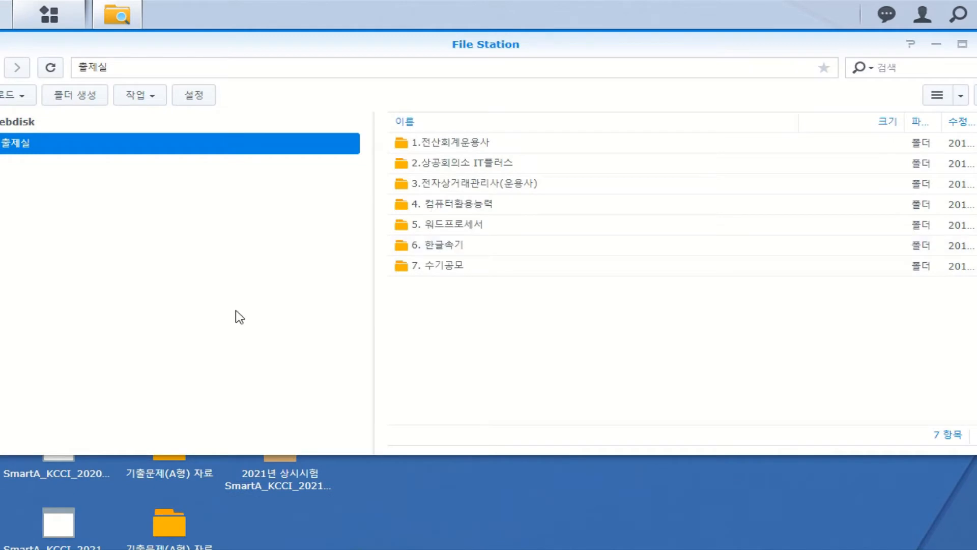
Browse to 1.전산회계운용사 > 1.교육 및 수험용 실기프로그램 and open the folder 2021년 전산회계운용사 실기 상설 프로그램(2-3급용).
double_click(453, 147)
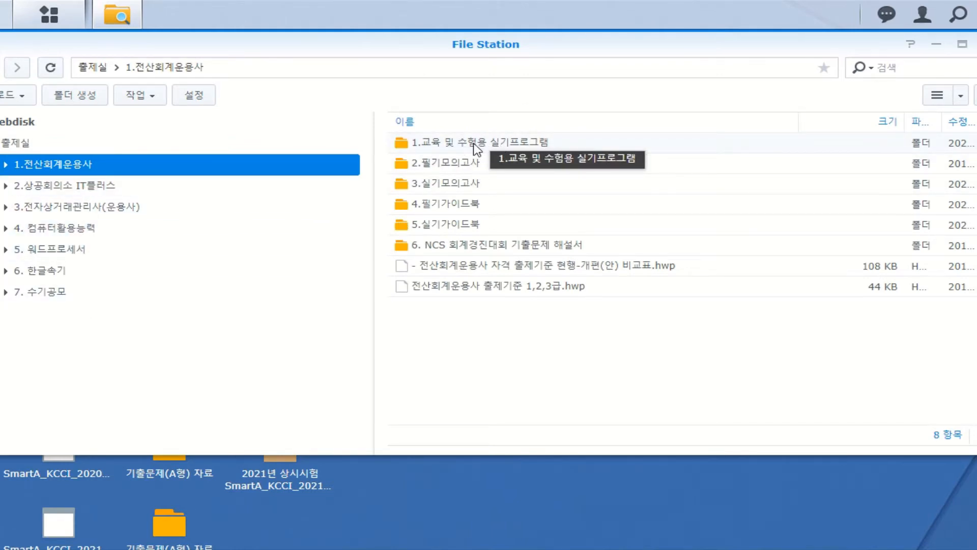
double_click(457, 144)
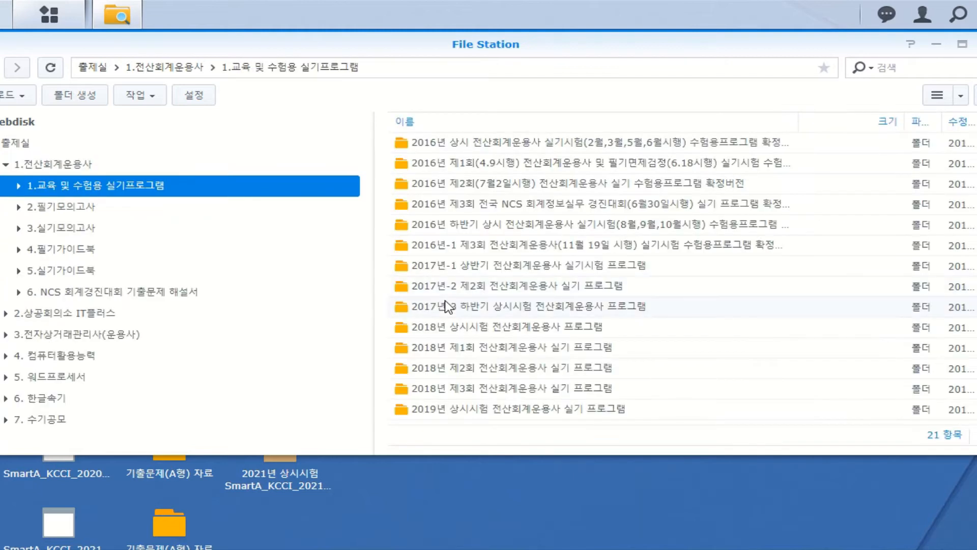
scroll(535, 379, down, 1)
scroll(535, 378, down, 2)
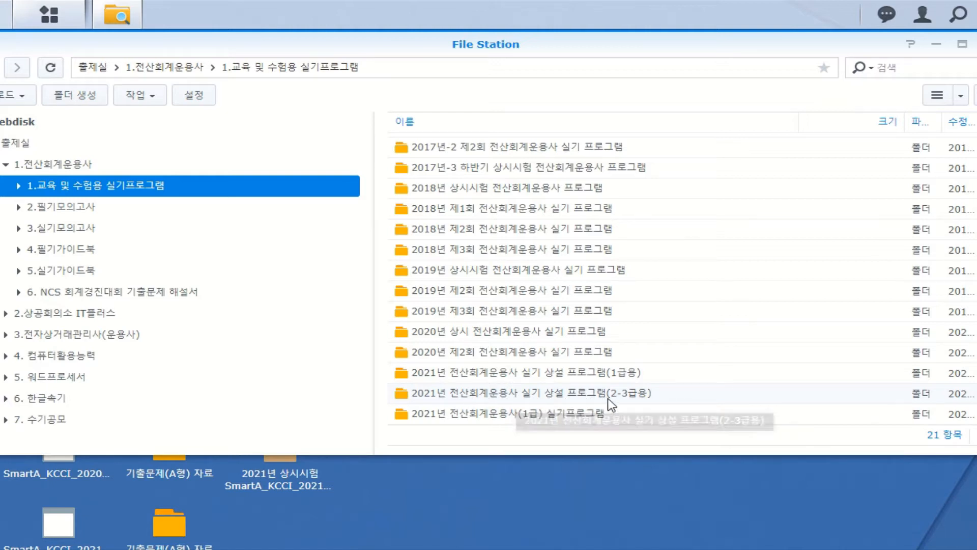
double_click(524, 397)
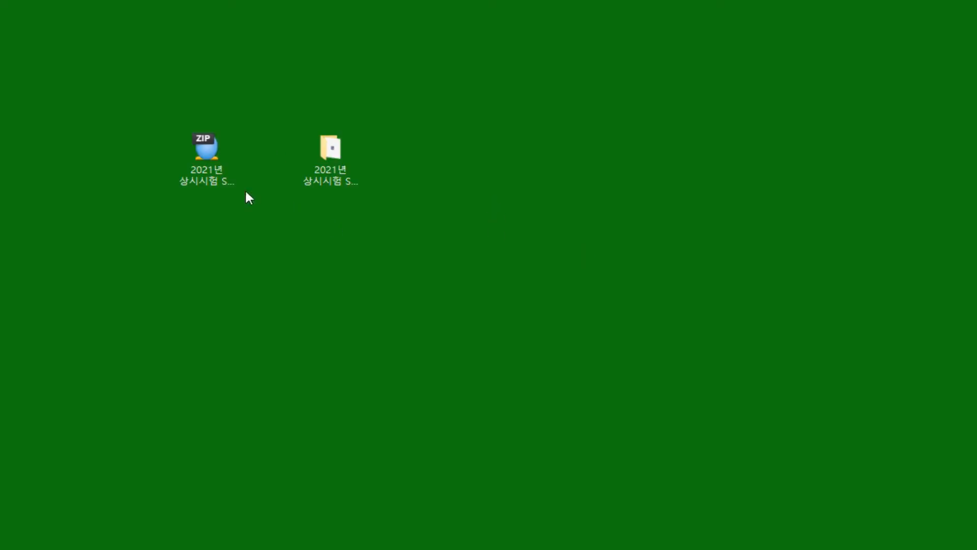
click(215, 178)
right_click(214, 178)
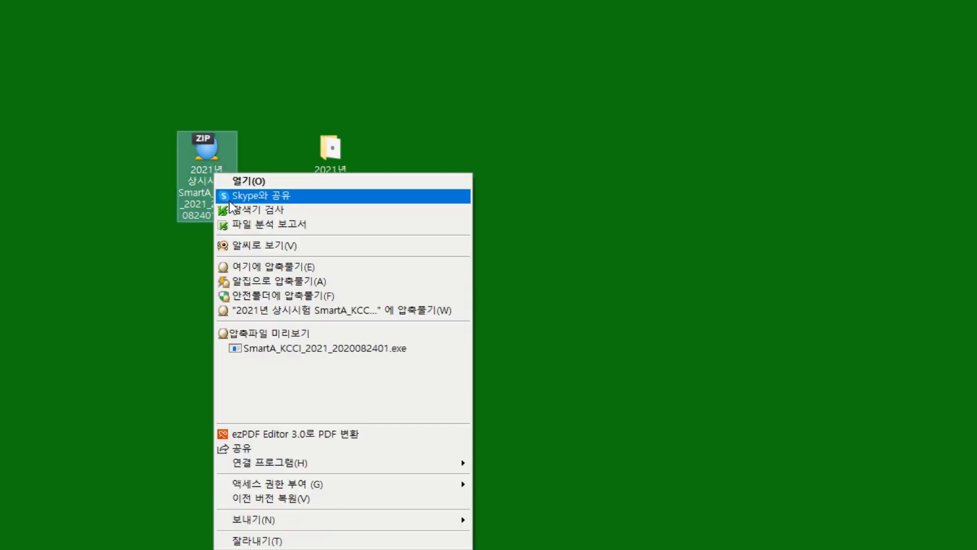
click(228, 138)
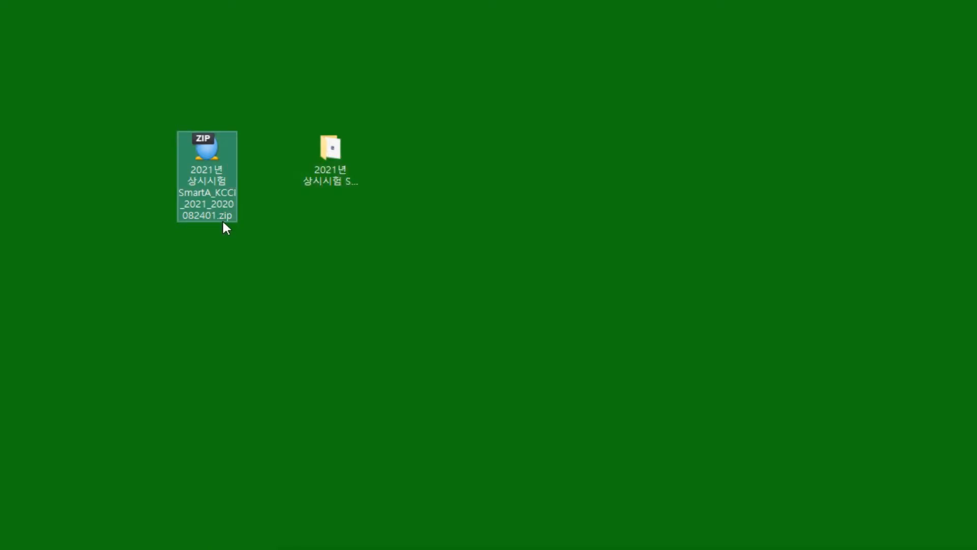
right_click(211, 192)
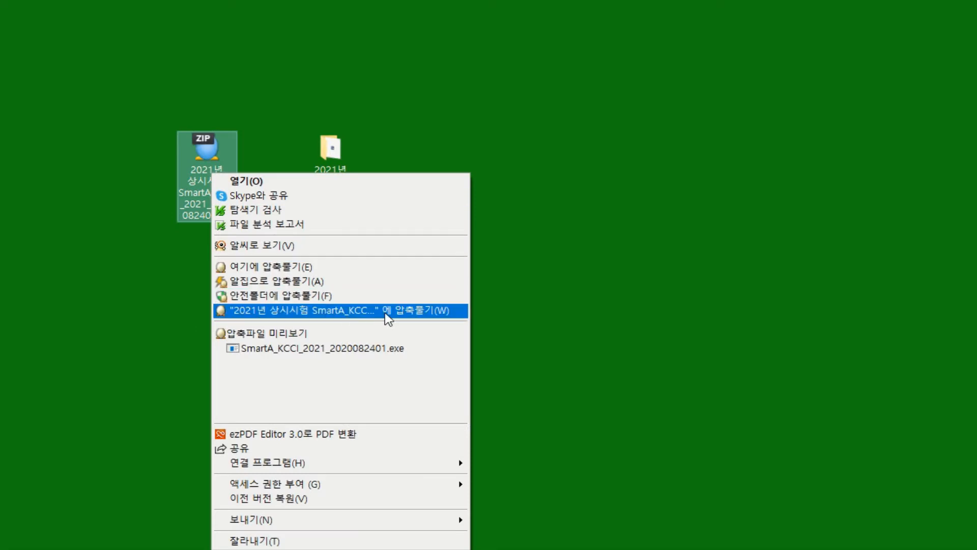
click(374, 116)
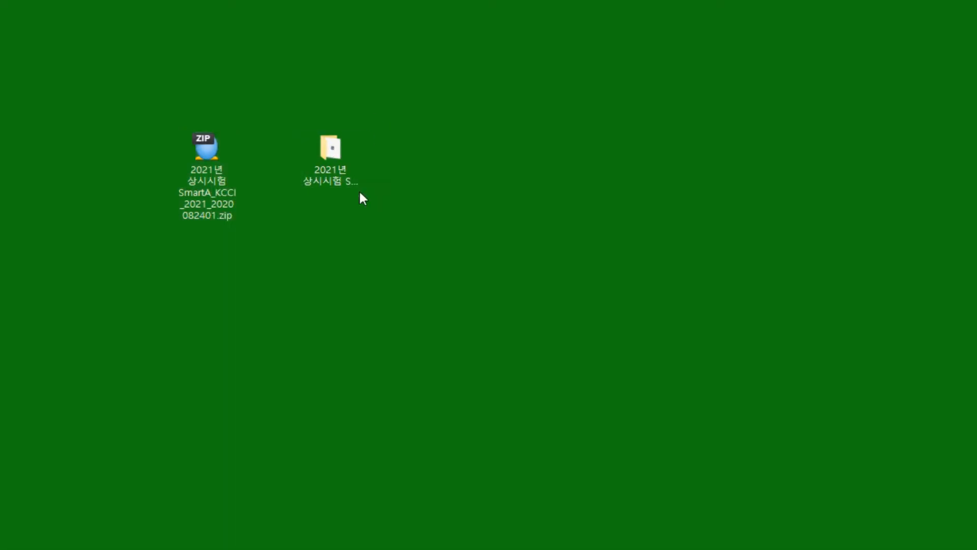
Run SmartA_KCCI_2021_2020082401.exe from the extracted folder, allow it to make changes, and remove the already installed New Splus실무교육프로그램.
double_click(340, 157)
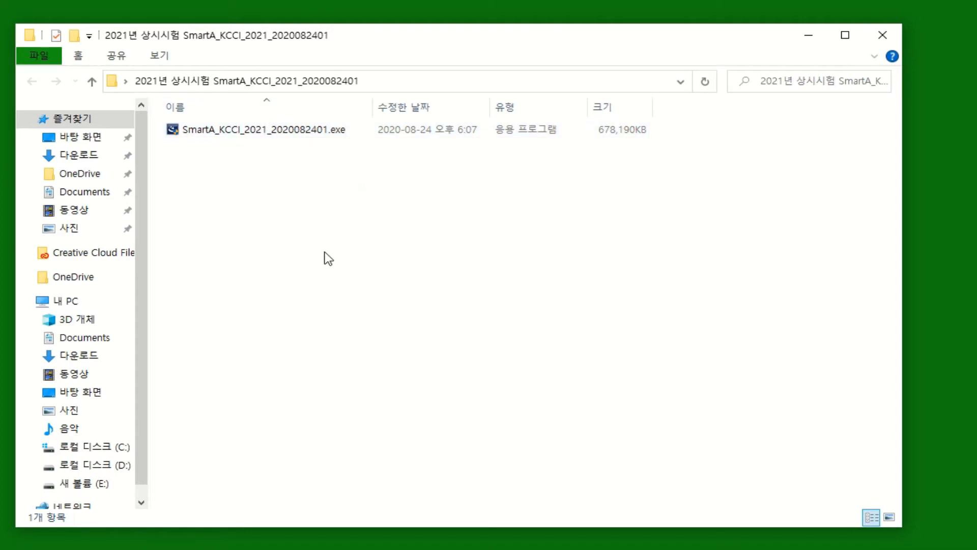
click(254, 132)
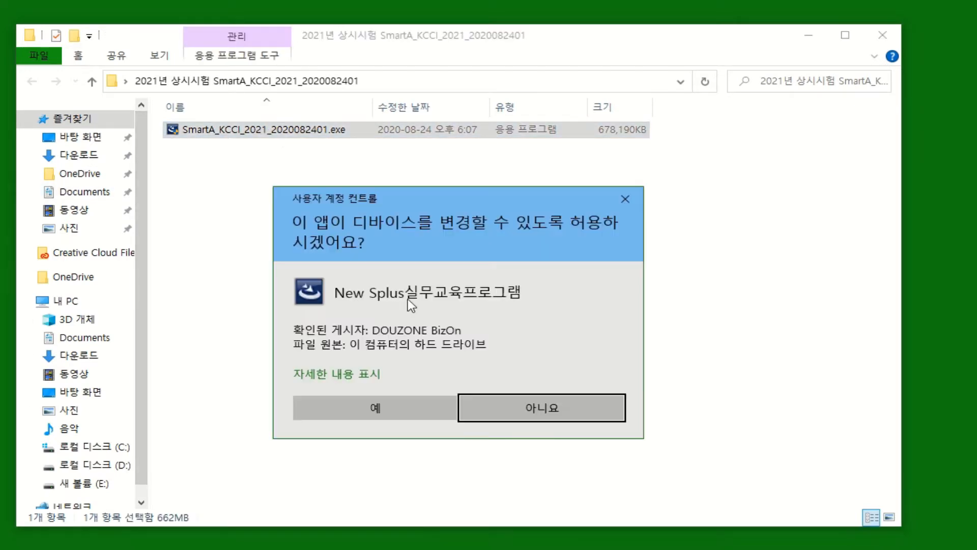
click(407, 407)
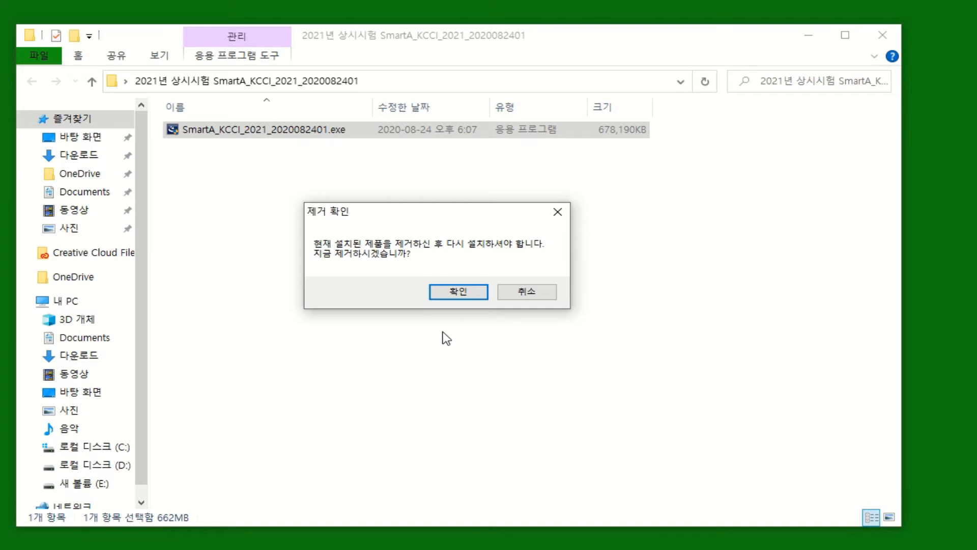
click(458, 292)
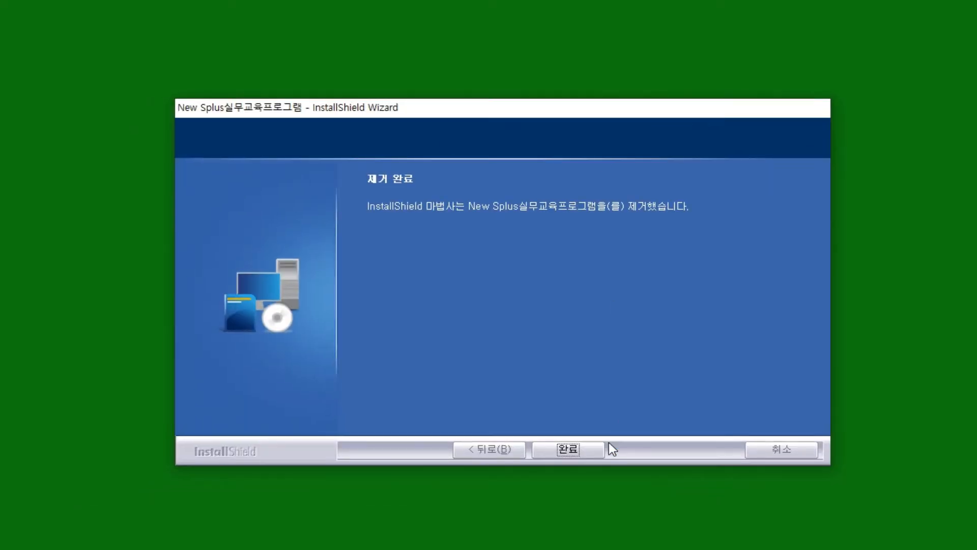
click(584, 452)
Run SmartA_KCCI_2021_2020082401.exe again and agree to both the license terms and the user information collection terms.
double_click(338, 170)
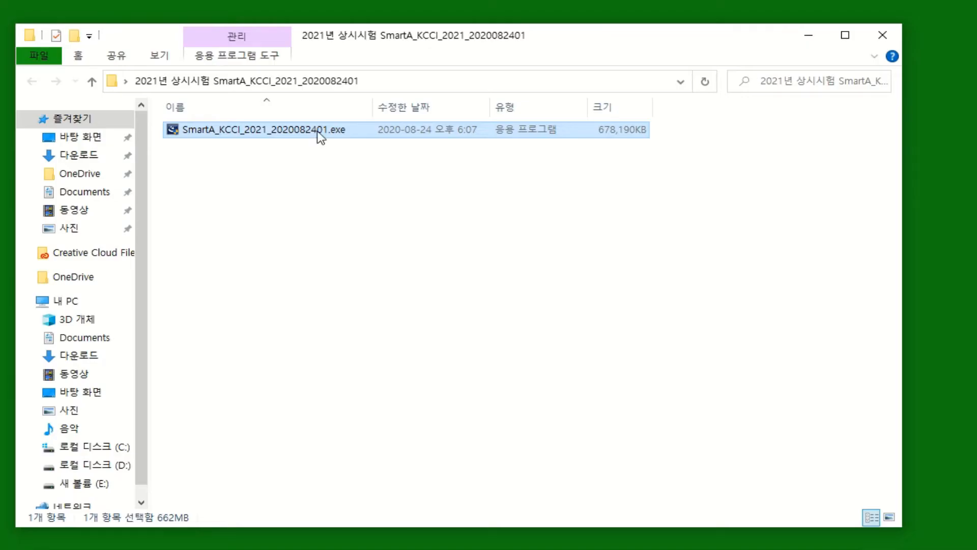
double_click(319, 131)
click(386, 407)
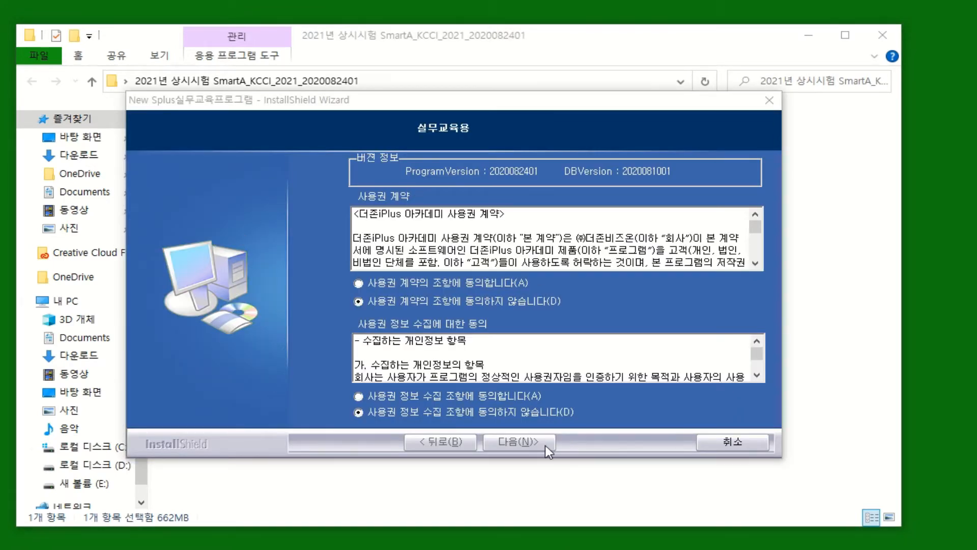
click(359, 283)
click(359, 396)
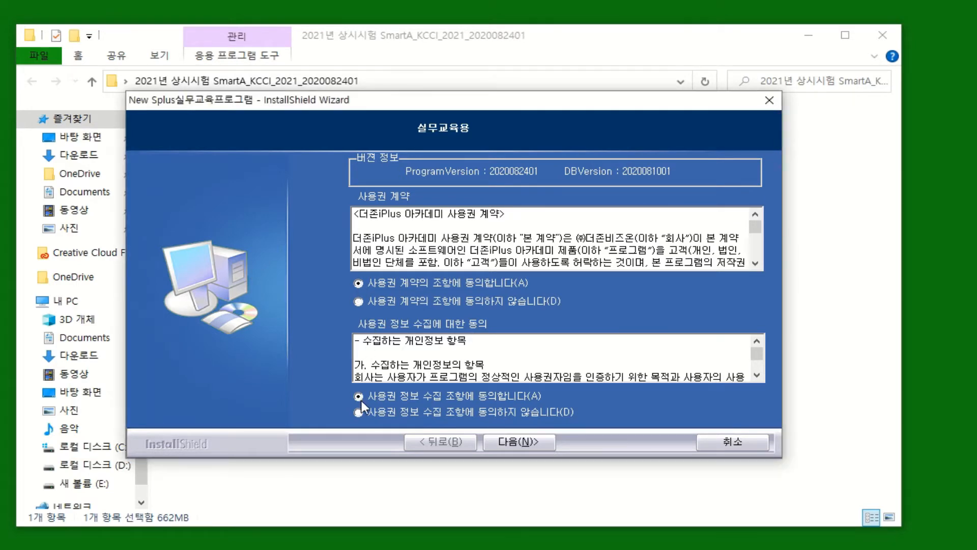
click(539, 448)
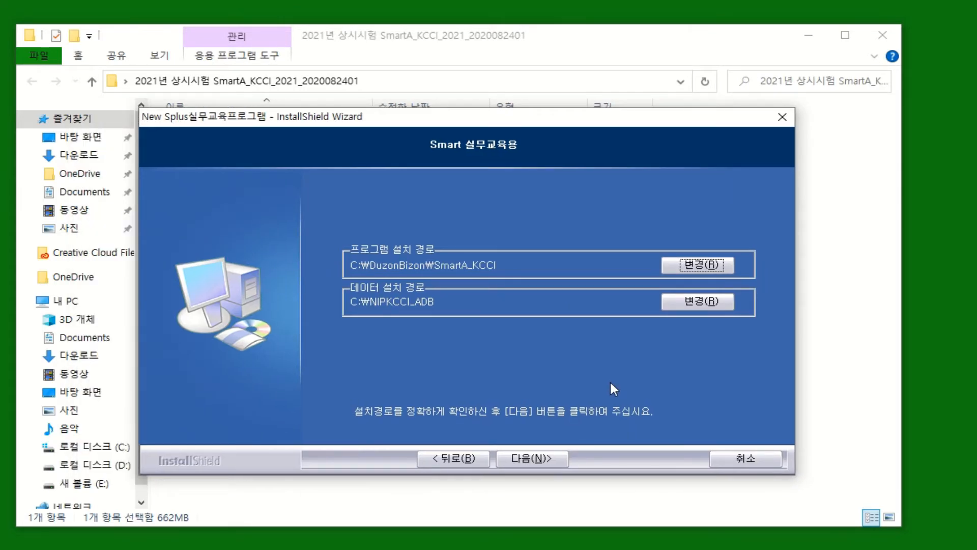
Install the program in the default paths with the postal code DB included and finish the wizard.
click(509, 459)
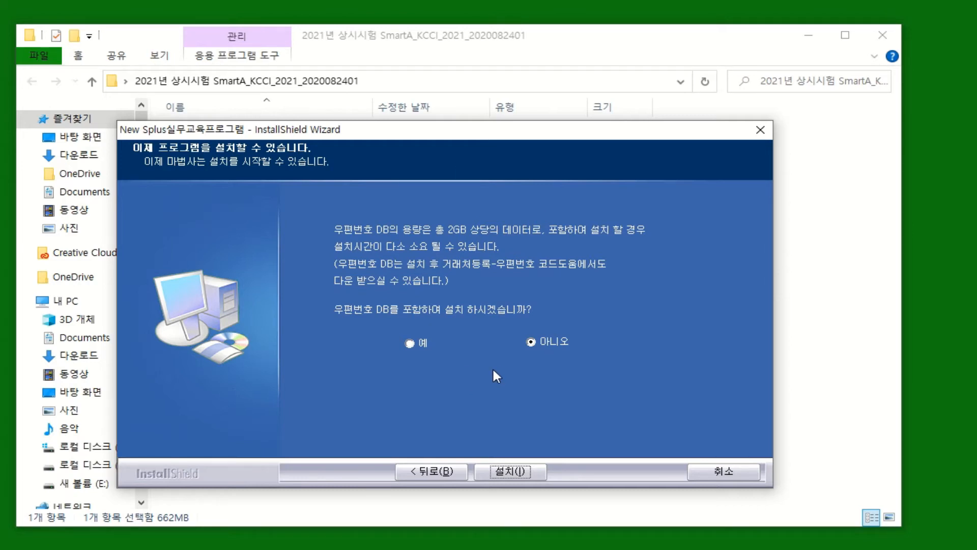
click(411, 345)
click(517, 479)
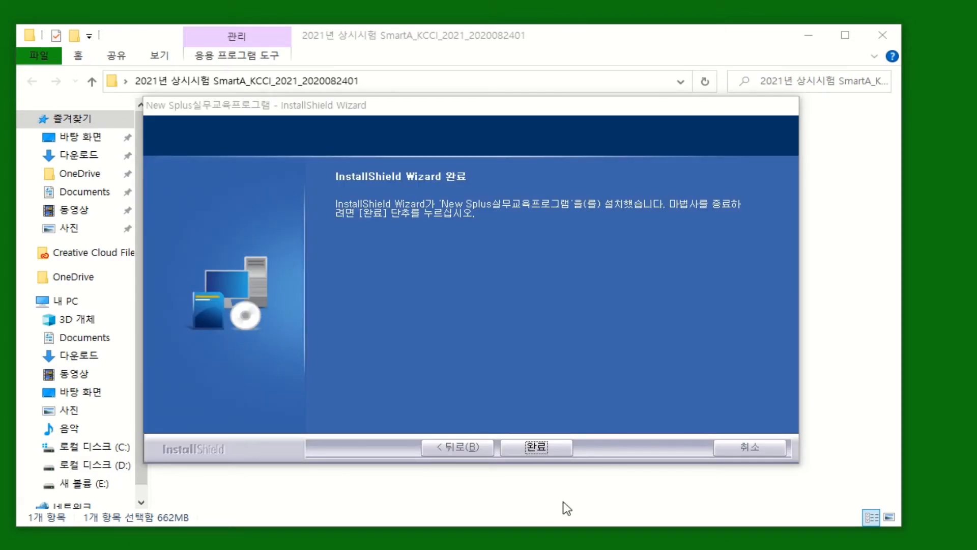
click(554, 450)
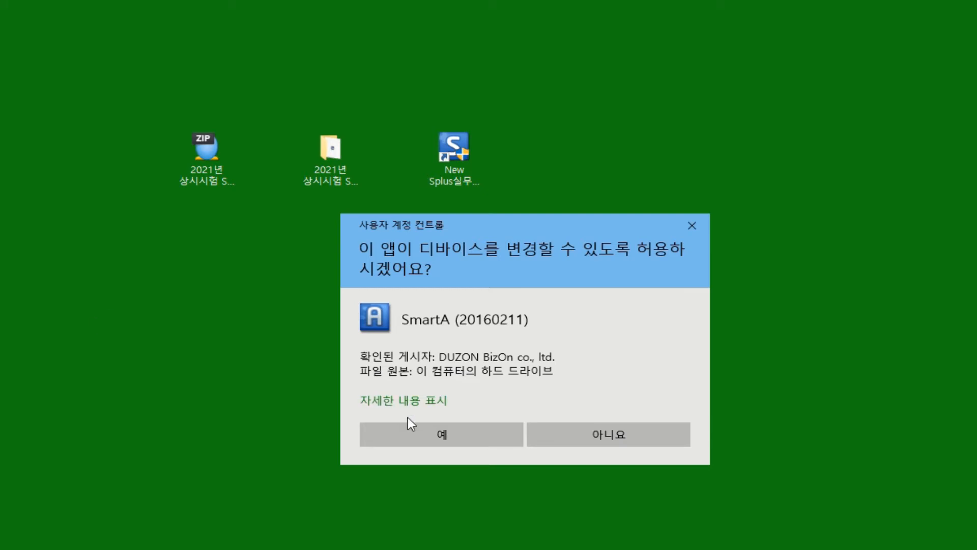
Allow SmartA to launch, check the company code lookup for registered companies, and close the lookup.
click(410, 434)
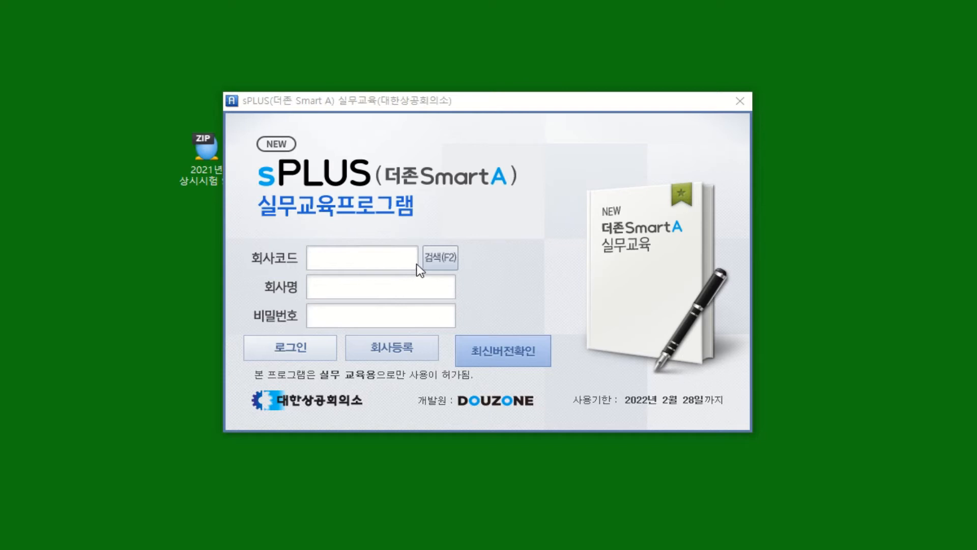
click(445, 261)
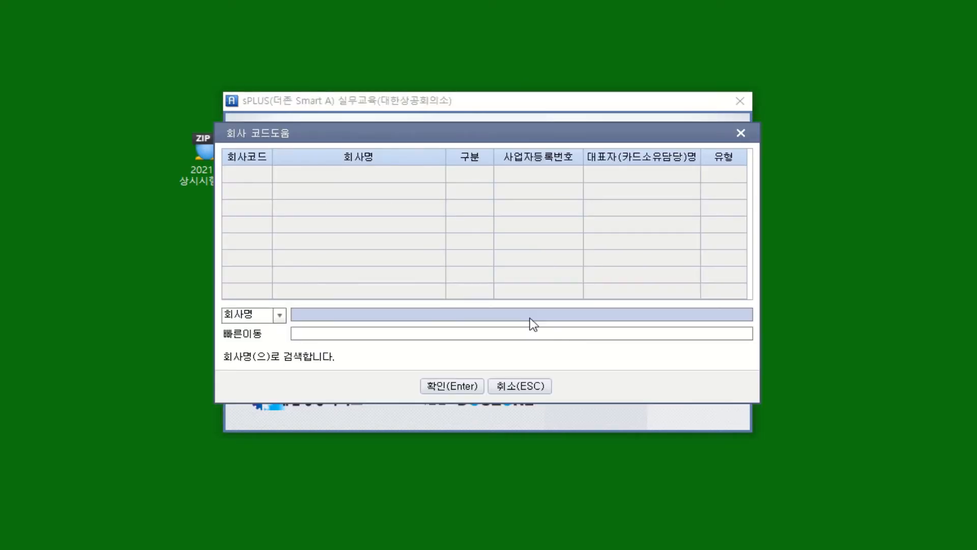
click(521, 387)
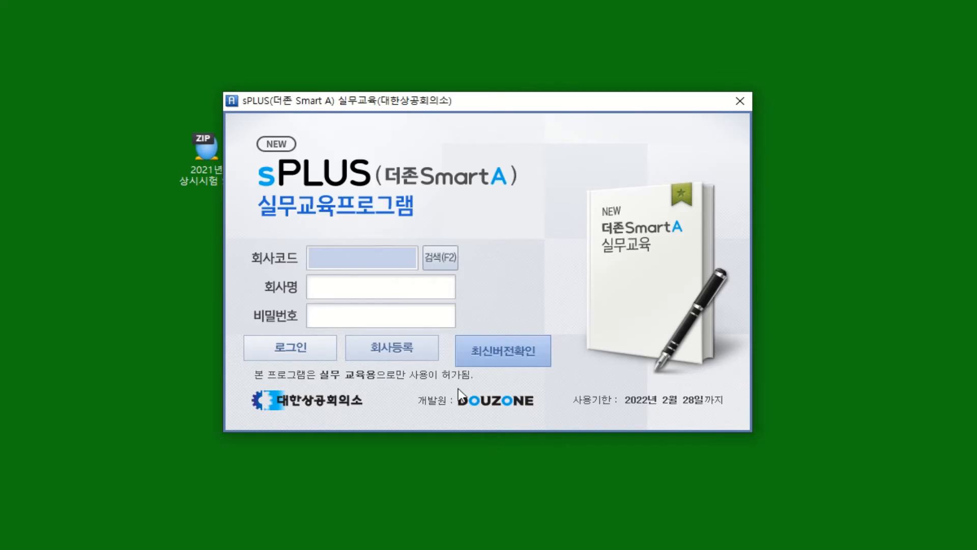
Open company registration (회사등록) and enter 3000 as the new company's code.
click(410, 354)
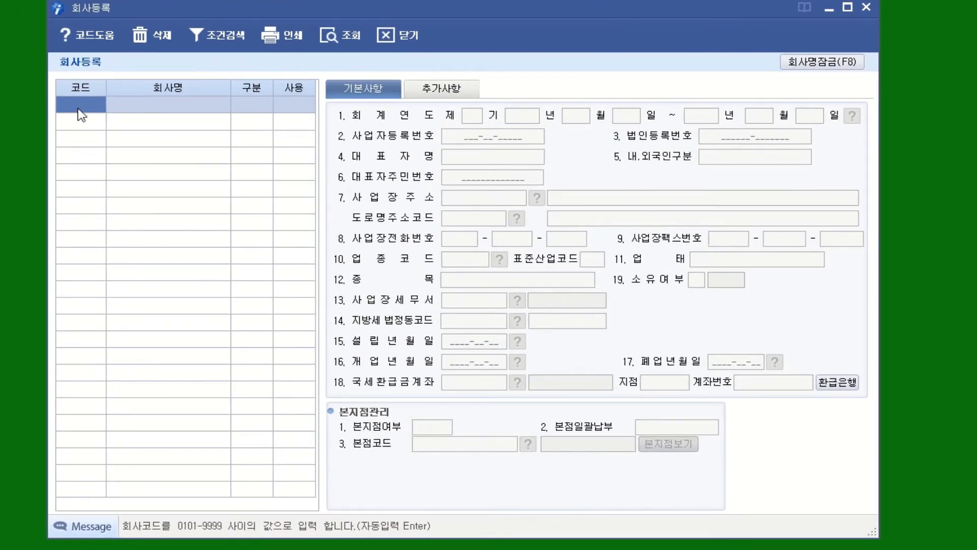
text(300)
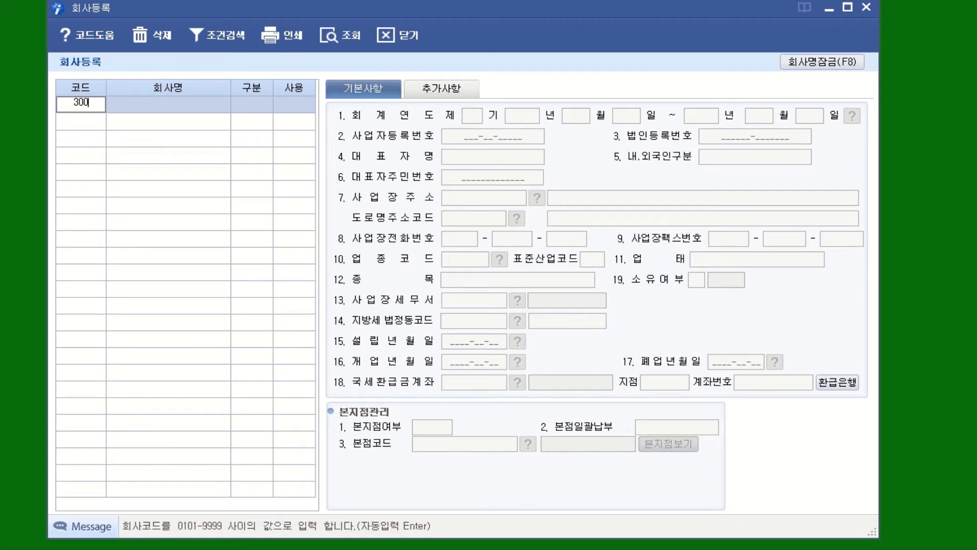
text(0)
key(Return)
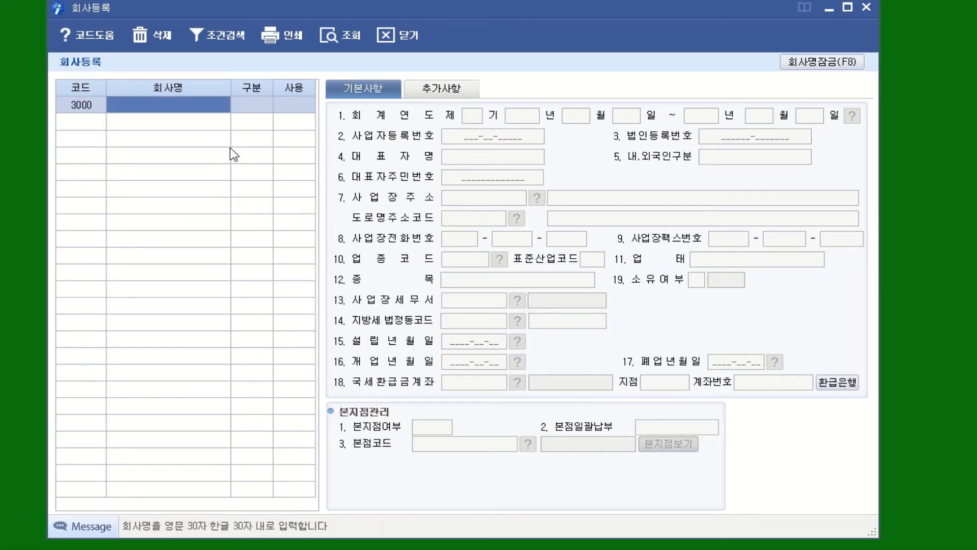
Name company 3000 (주)대한상사 and set its type (구분) to 0. 법인.
text(()
text(주)
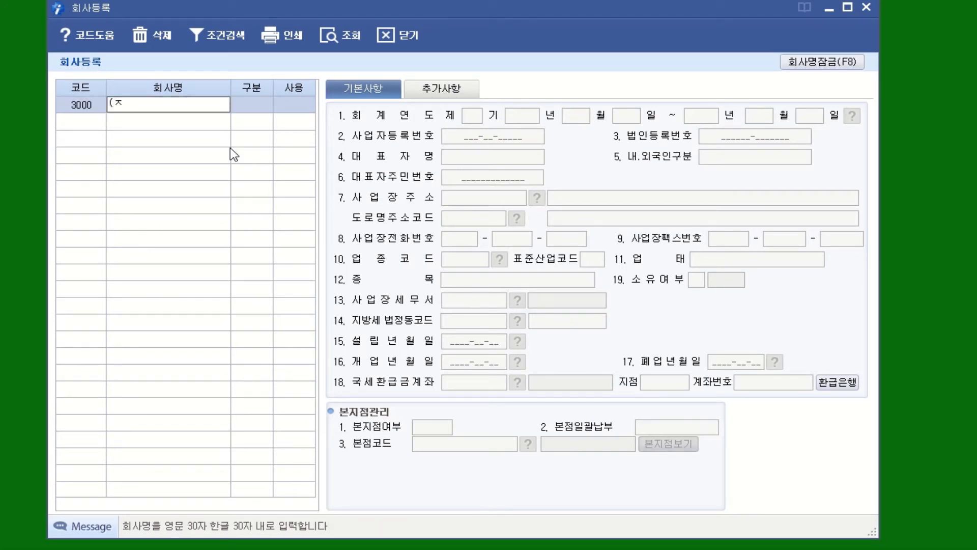
text()대)
text(한ㅅ)
text(상ㄱ)
text(사)
key(Return)
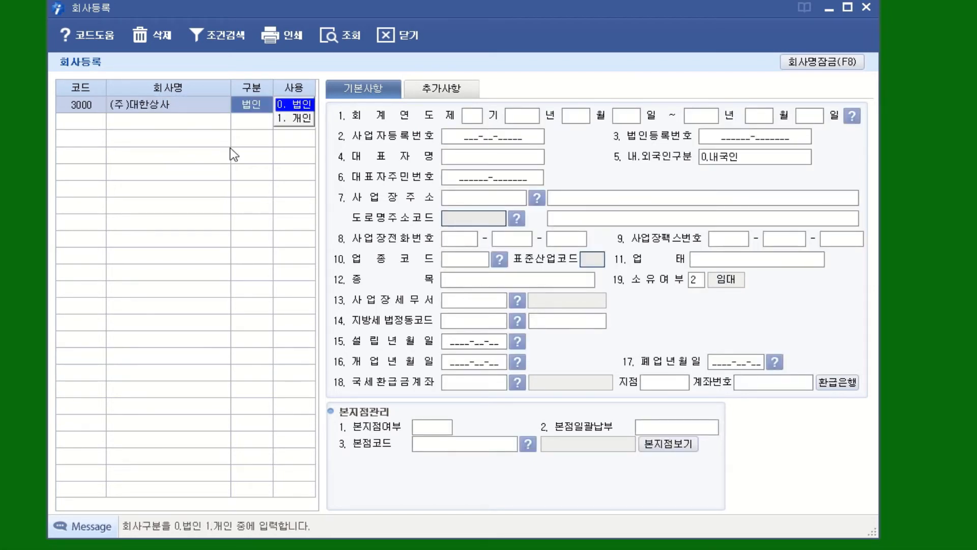
key(Return)
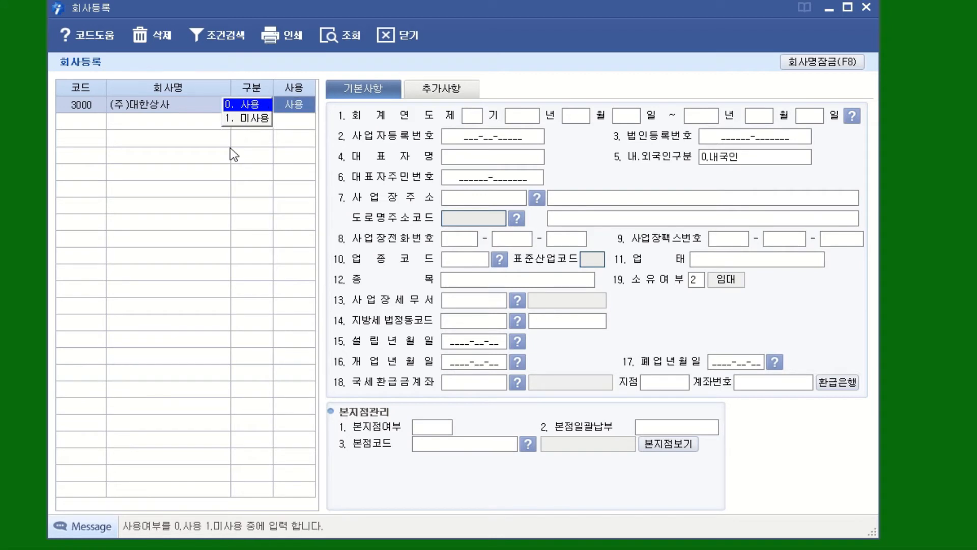
Mark company 3000 as 사용, set its fiscal year to 제1기 running 2021-01-01 to 2021-12-31, and close the company registration.
key(Return)
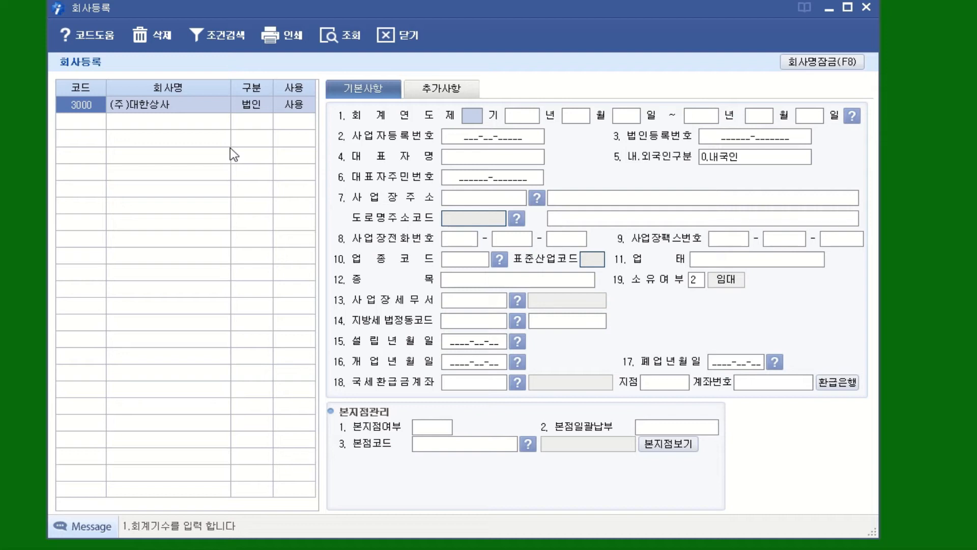
text(1)
key(Return)
text(2)
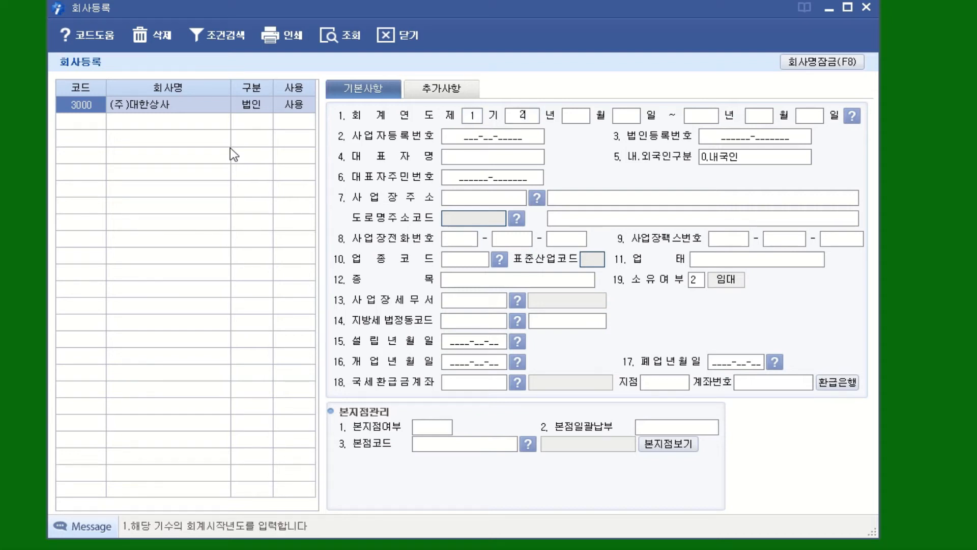
text(021)
key(Return)
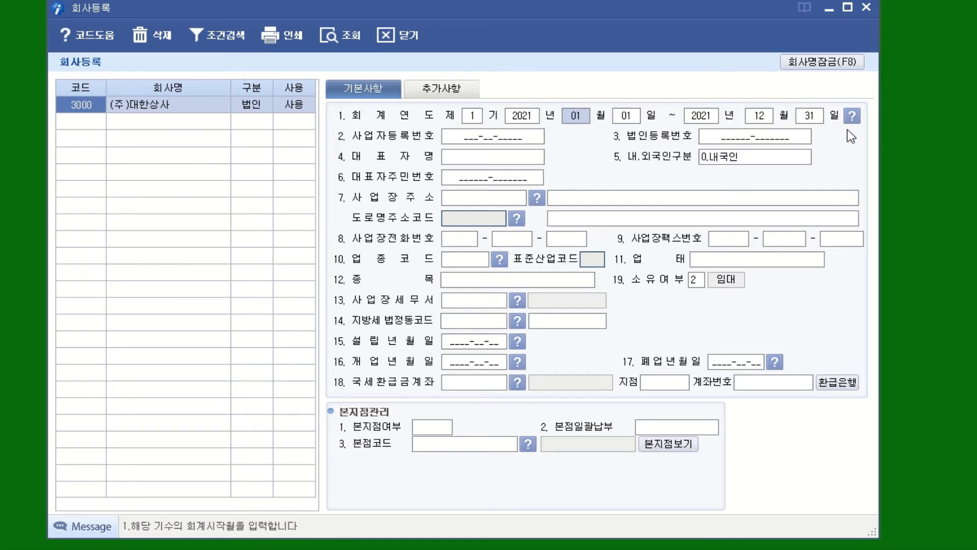
click(82, 121)
click(144, 108)
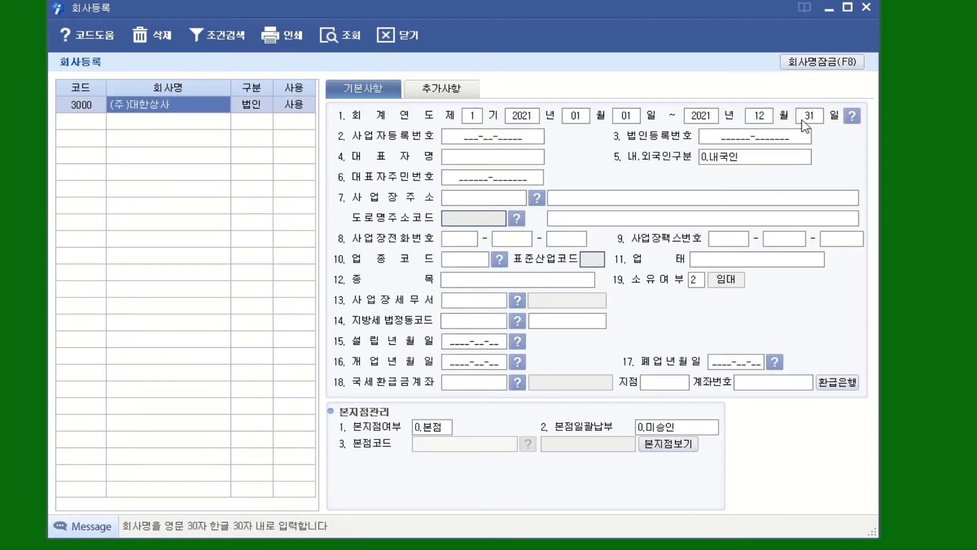
click(866, 7)
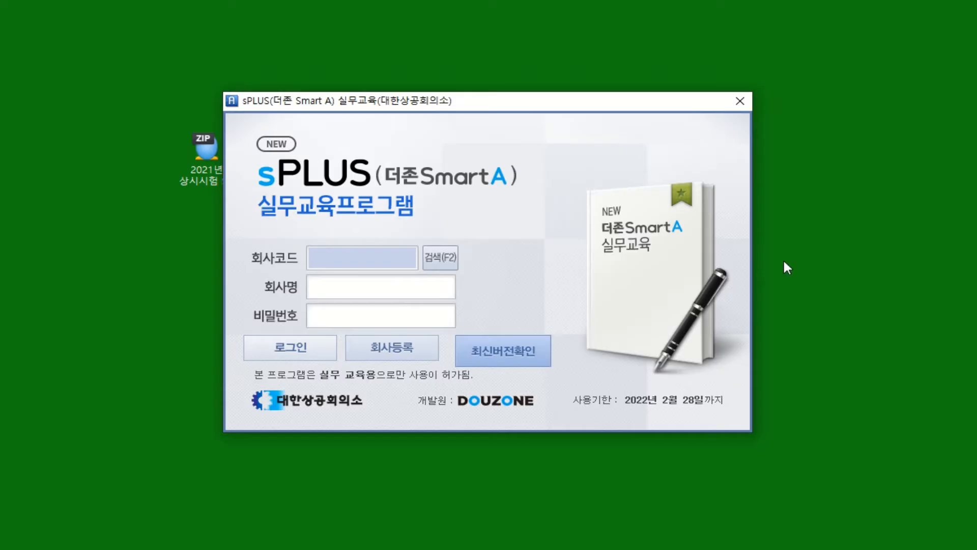
Look up company 3000 (주)대한상사 on the login screen and log in without updating the program.
click(446, 262)
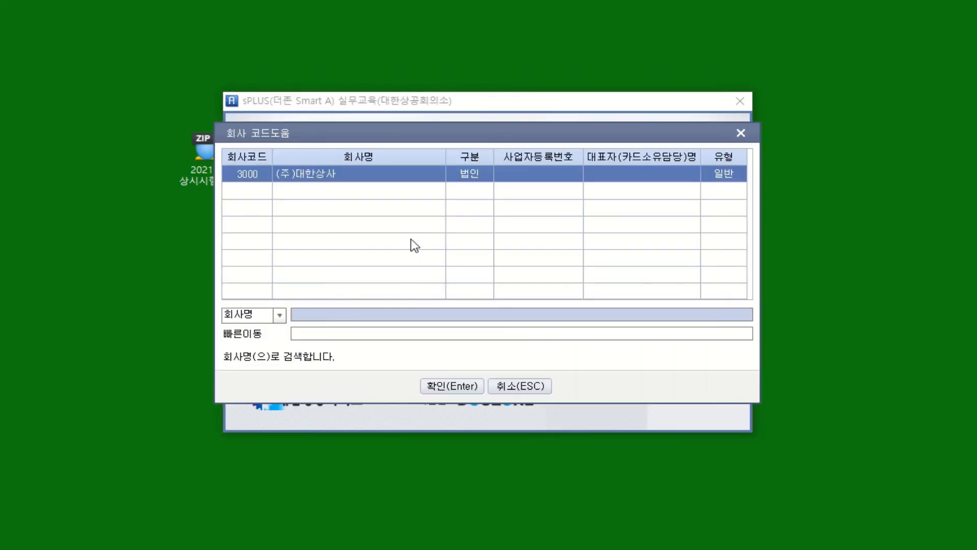
click(466, 391)
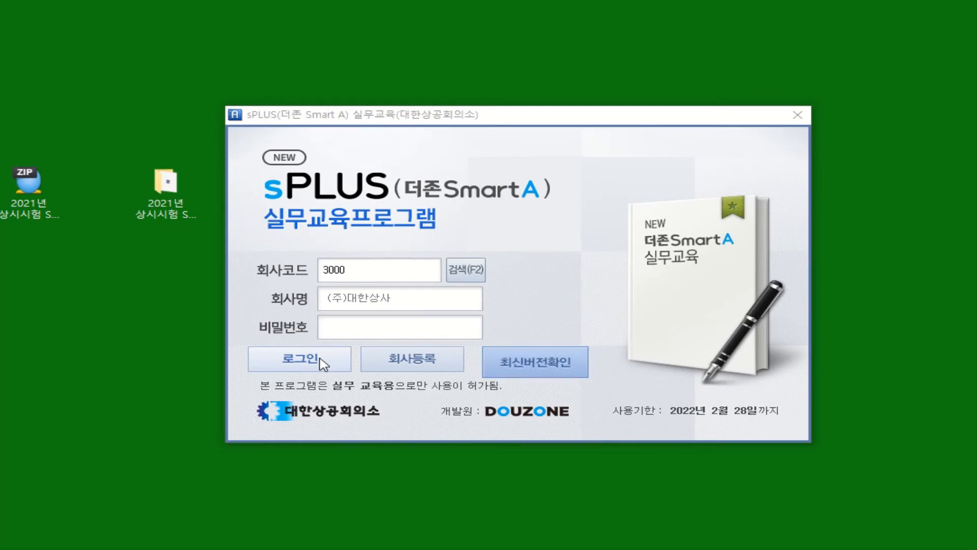
click(551, 366)
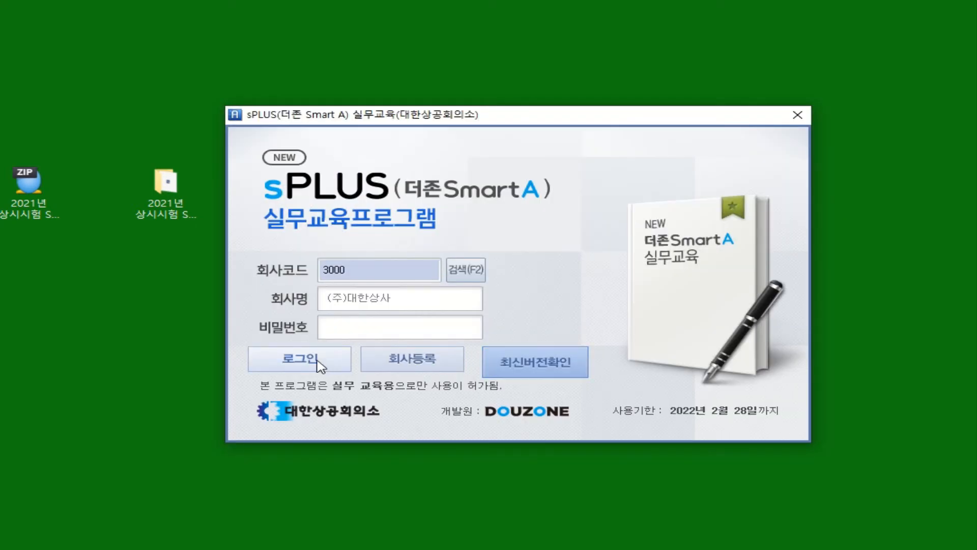
click(319, 365)
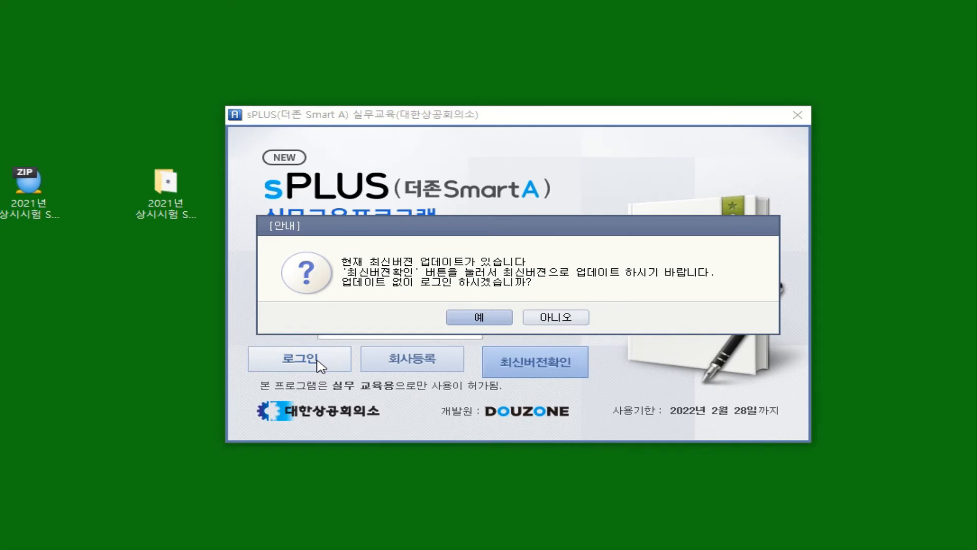
click(488, 321)
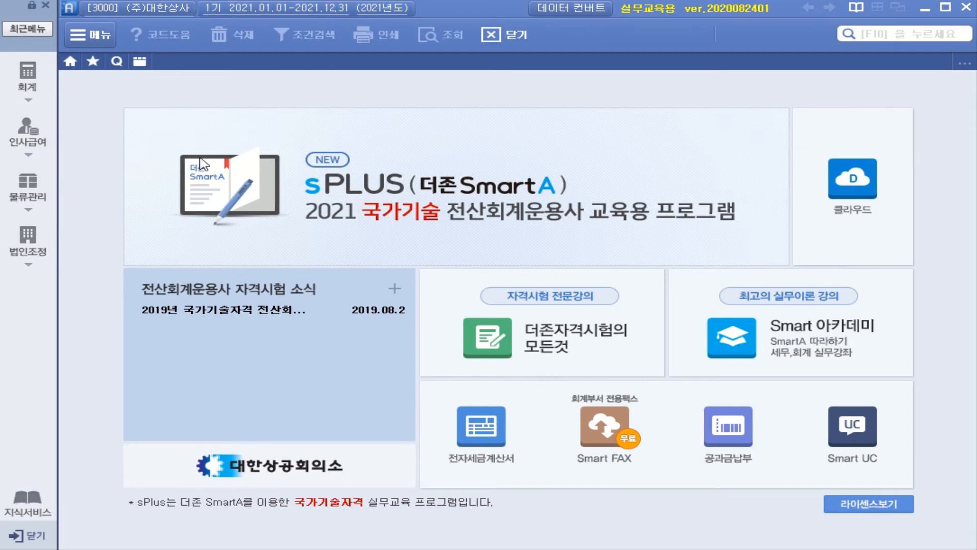
Open data backup (데이터 백업) in the accounting module, select 회계 for company 3000, and try to include 물류.
click(32, 83)
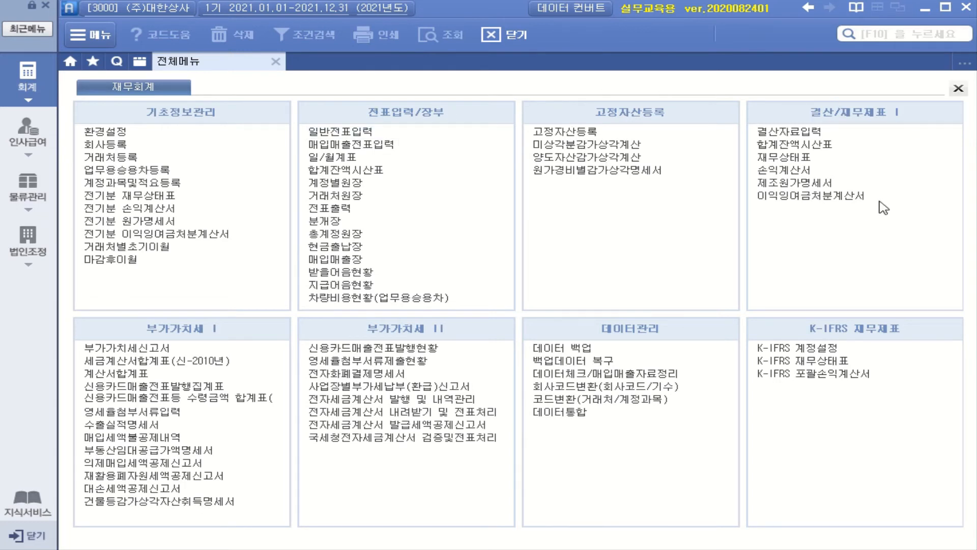
click(35, 195)
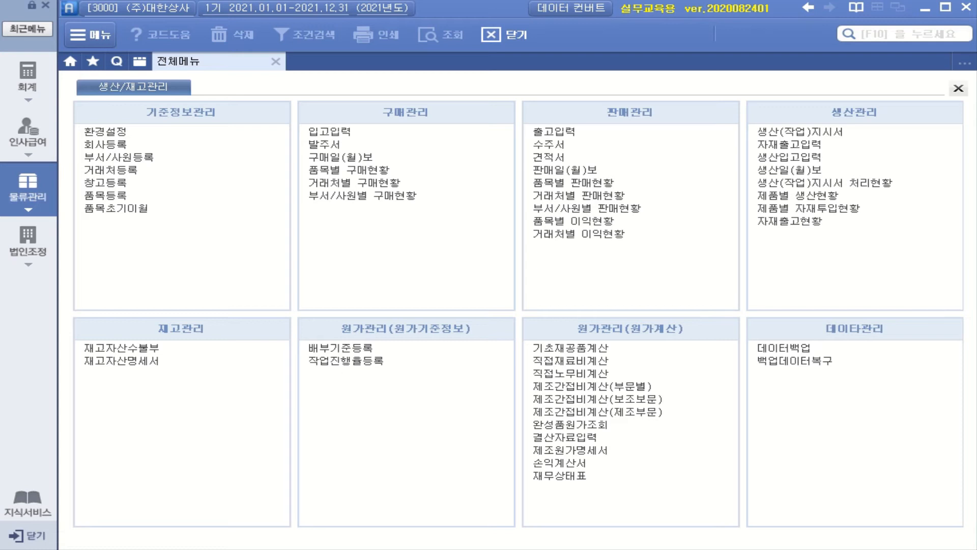
click(28, 78)
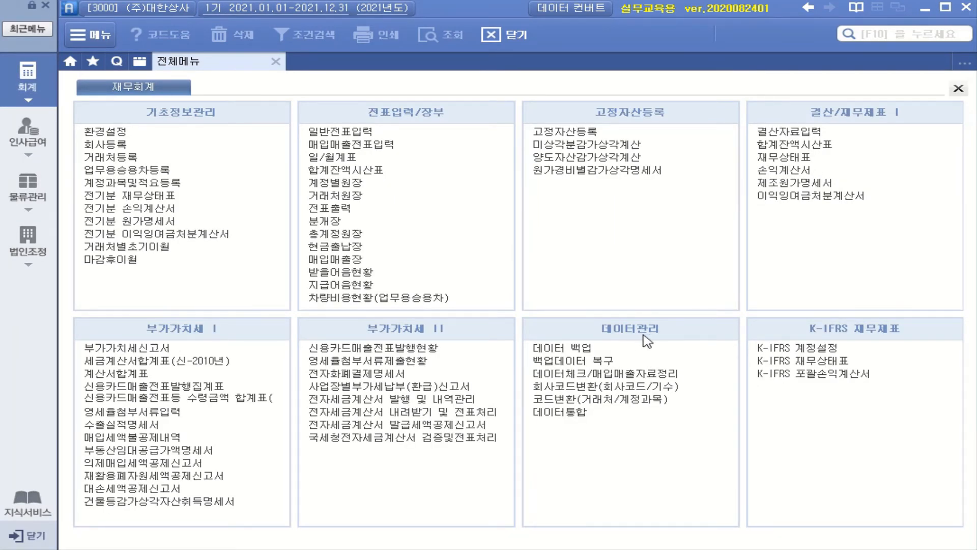
click(565, 349)
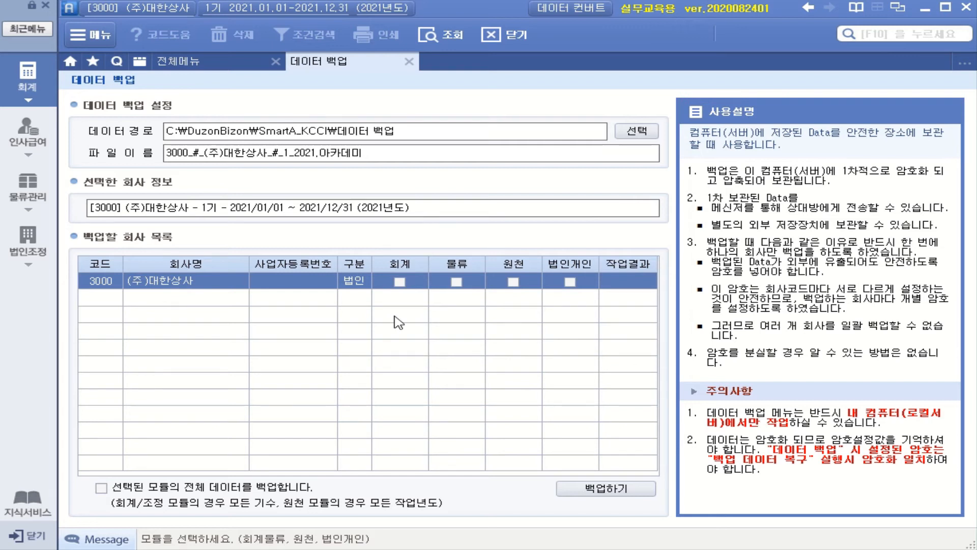
click(400, 281)
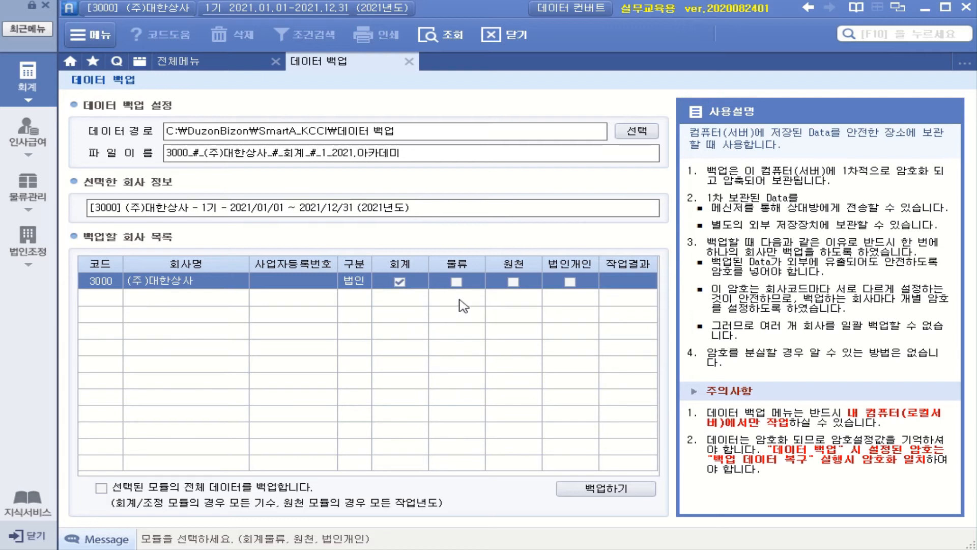
click(456, 283)
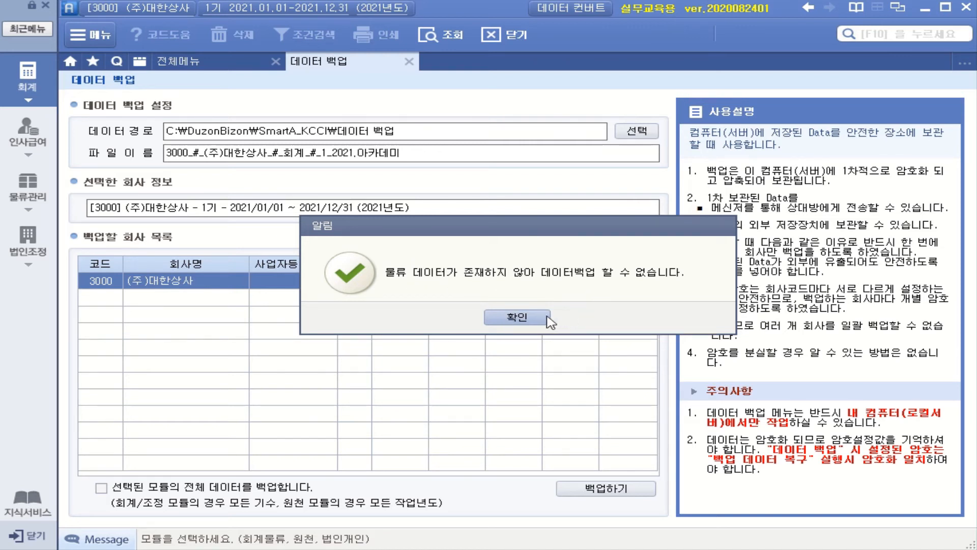
click(524, 316)
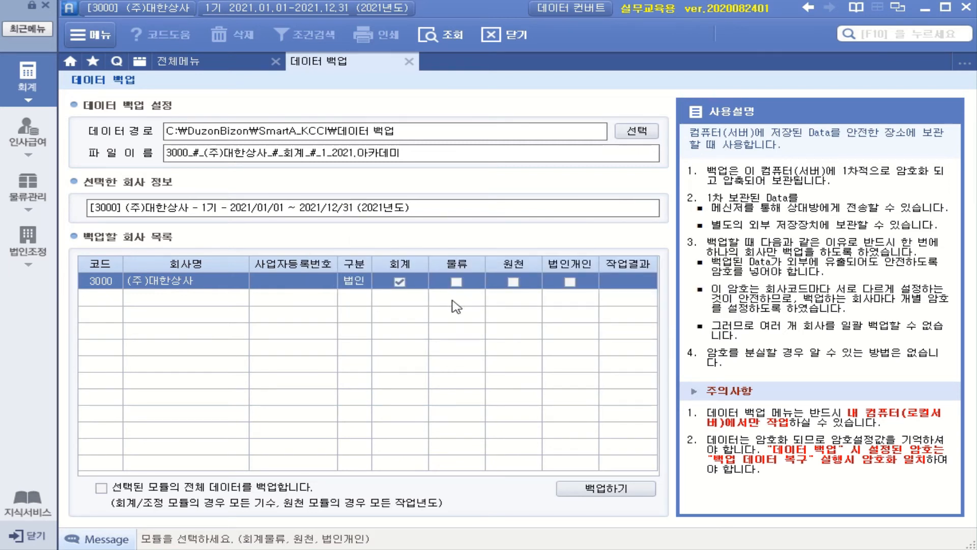
Open department/employee registration (부서/사원등록) in the logistics module and add department code 10 named 관리부.
click(35, 198)
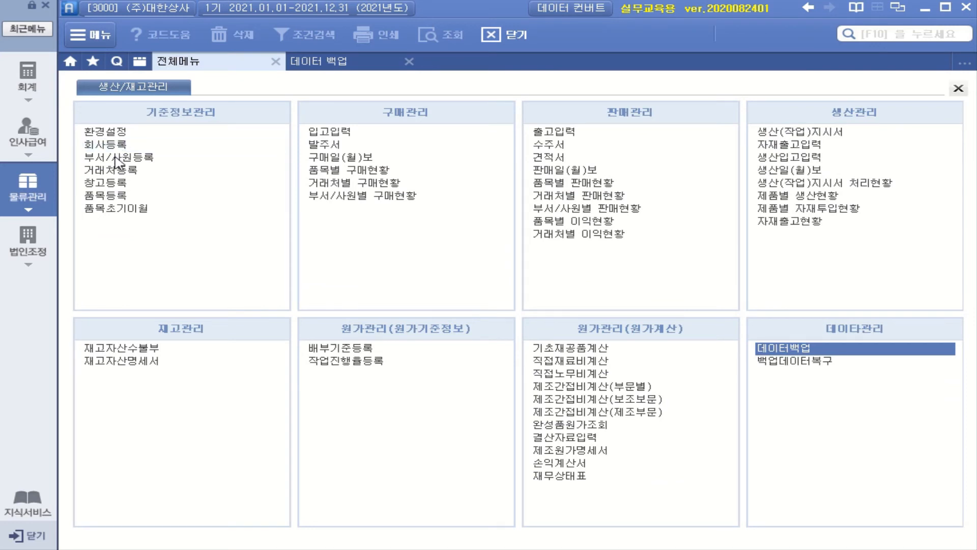
click(109, 145)
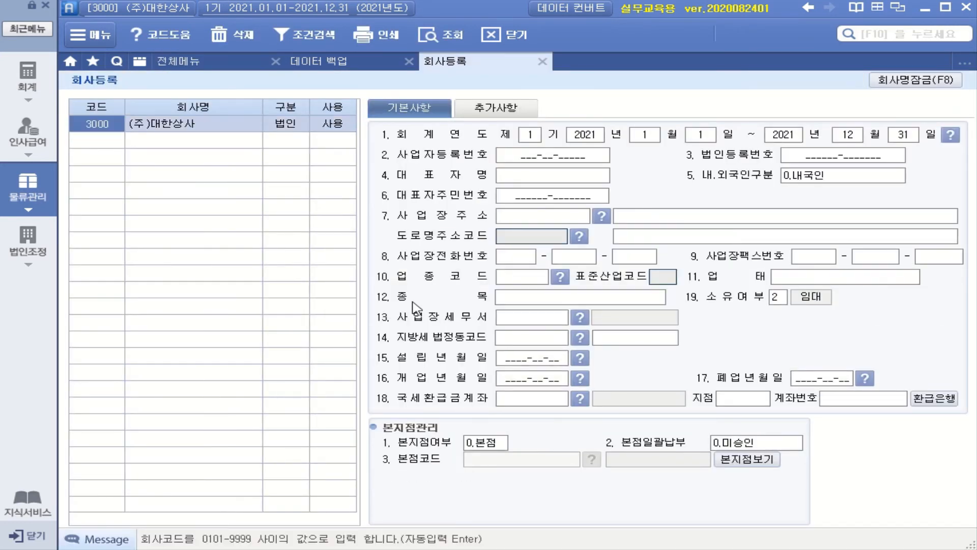
click(204, 61)
click(110, 159)
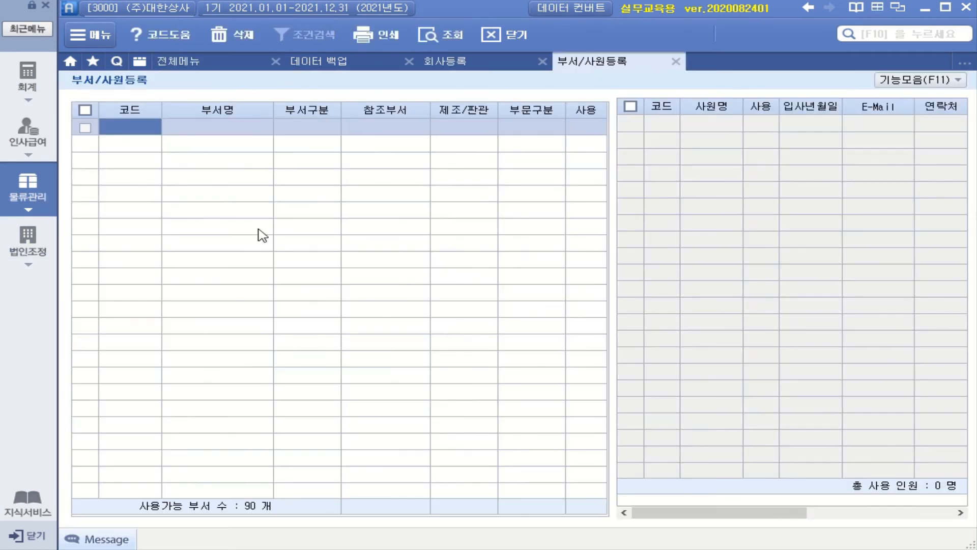
text(10)
key(Return)
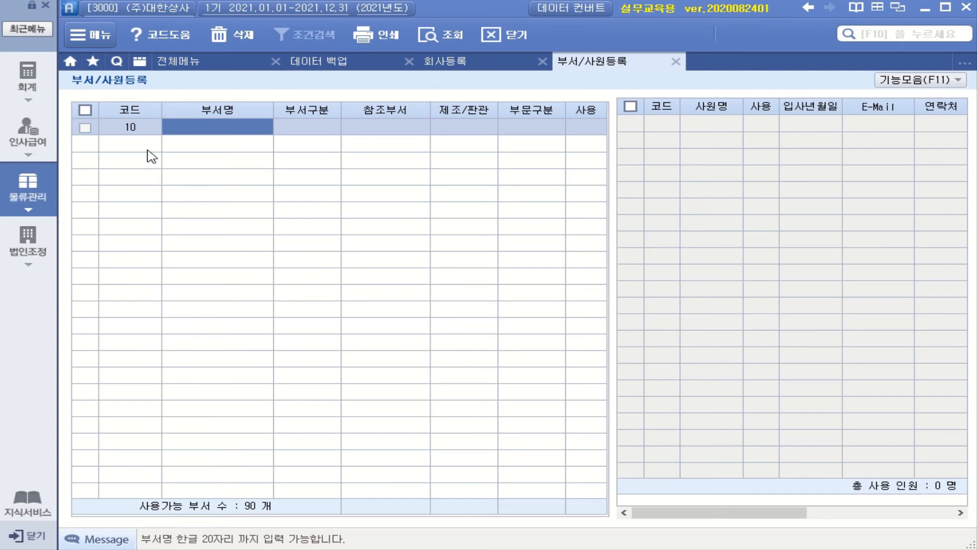
click(176, 137)
text(마)
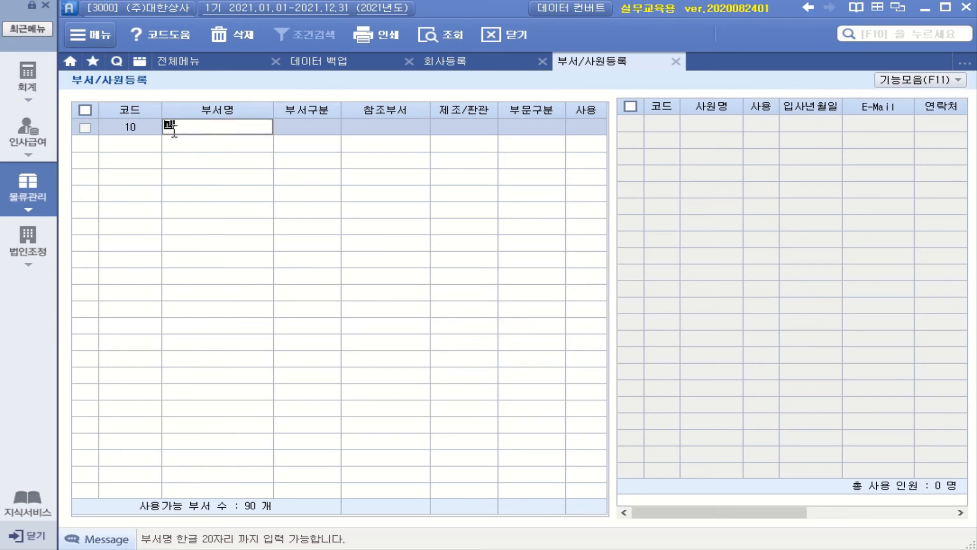
text(ㄹ)
text(부)
key(Return)
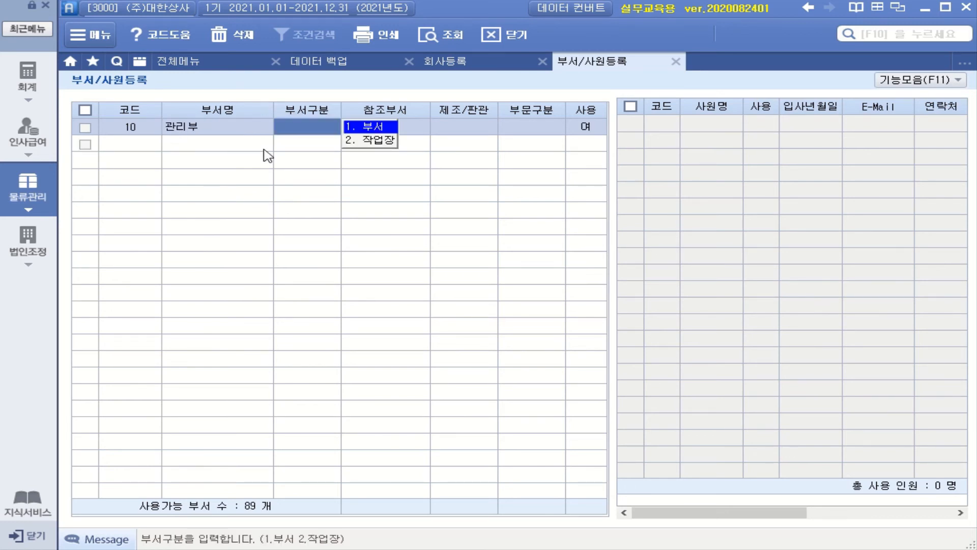
Set 관리부's 부서구분 to 1. 부서, 제조/판관 to 2. 판관, 부문구분 to 공통 and 사용 to 여, and save the row.
click(387, 127)
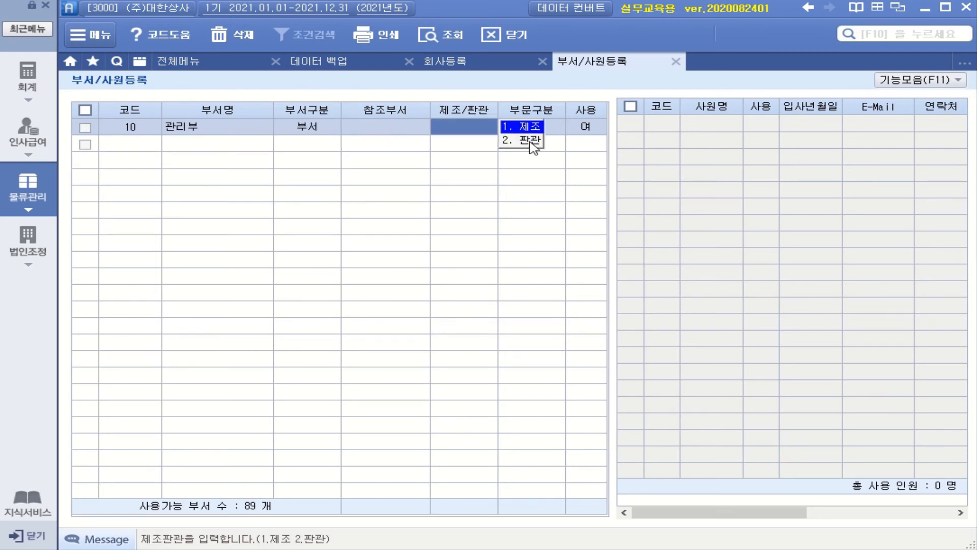
key(Return)
key(Return)
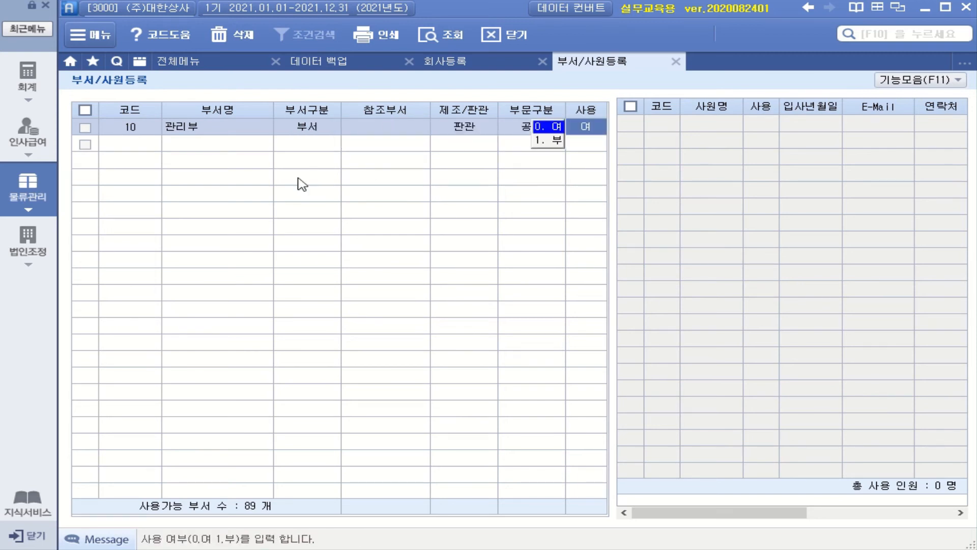
click(133, 144)
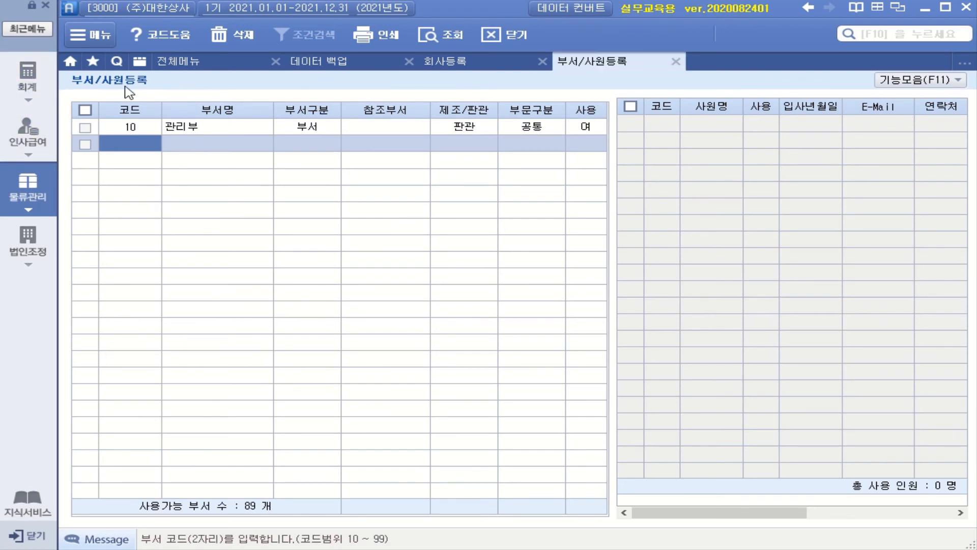
Return to the accounting data backup, add 물류 to the backup of company 3000, and run it.
click(189, 62)
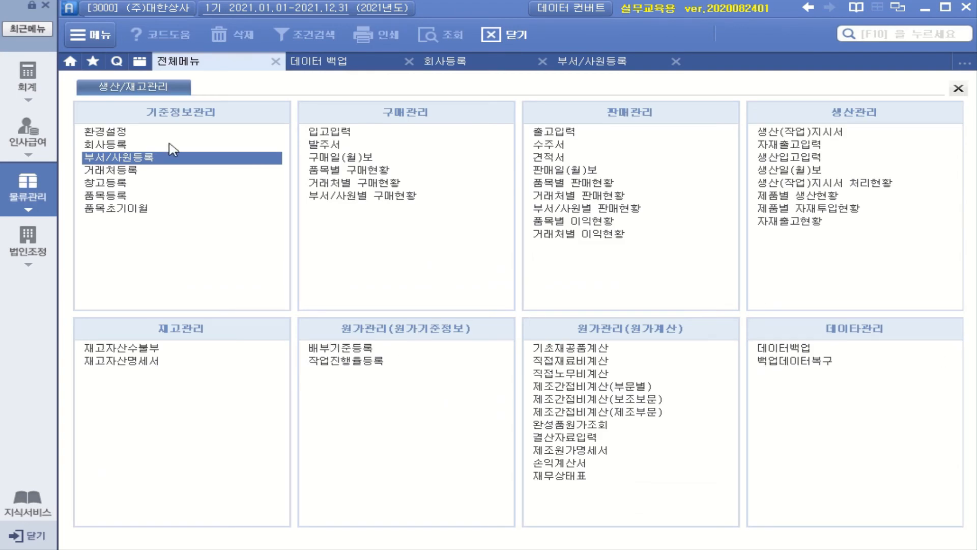
click(28, 74)
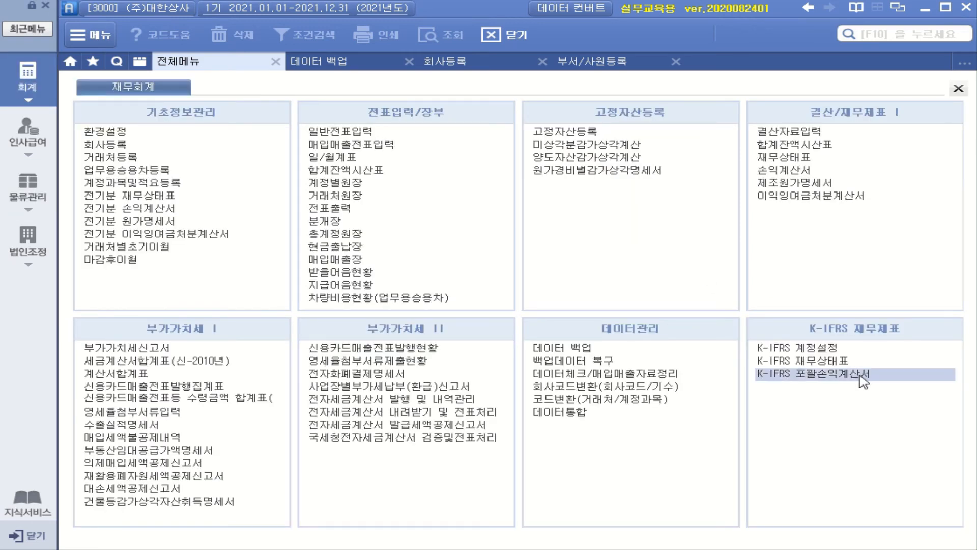
click(560, 347)
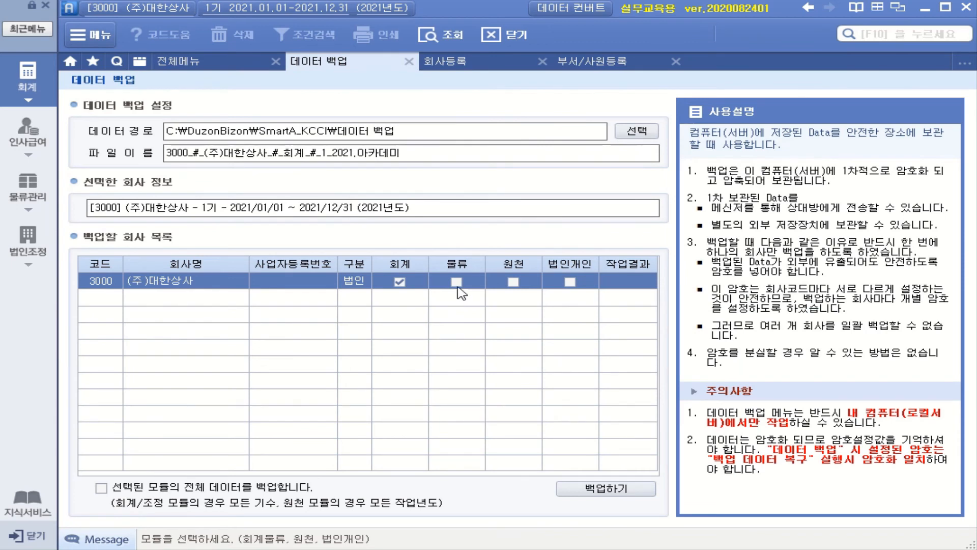
click(457, 281)
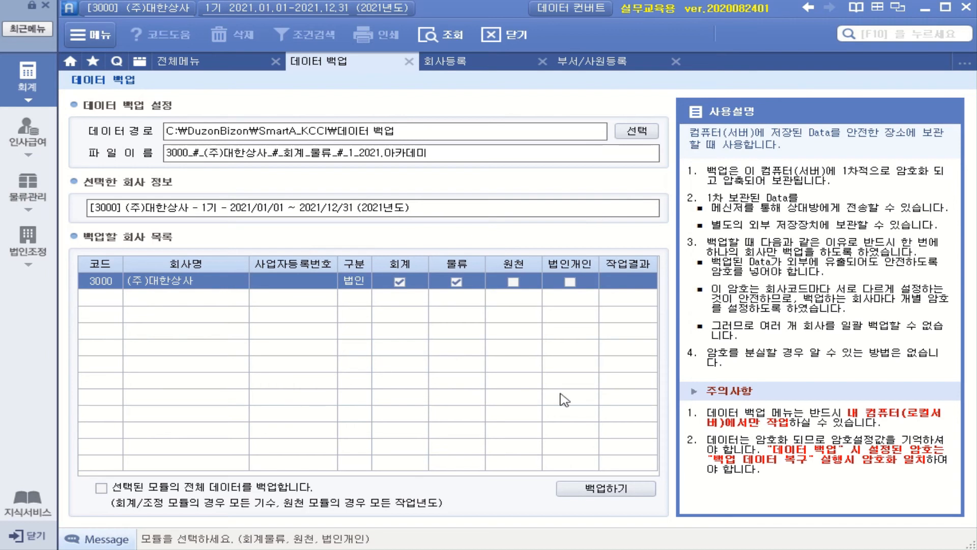
click(622, 486)
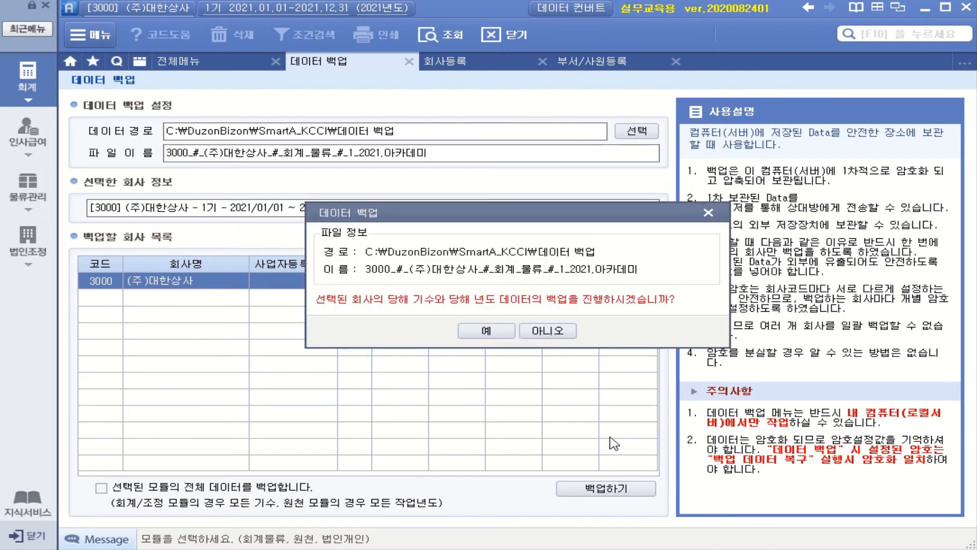
click(487, 331)
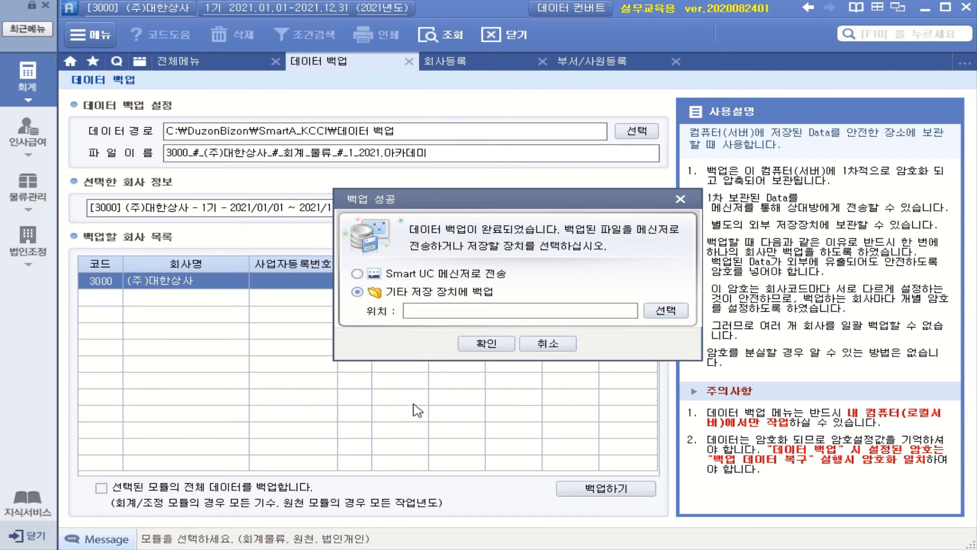
Create a folder named 전산회계운용사3급 on 새 볼륨 (E:) while choosing the backup's external storage location.
click(675, 312)
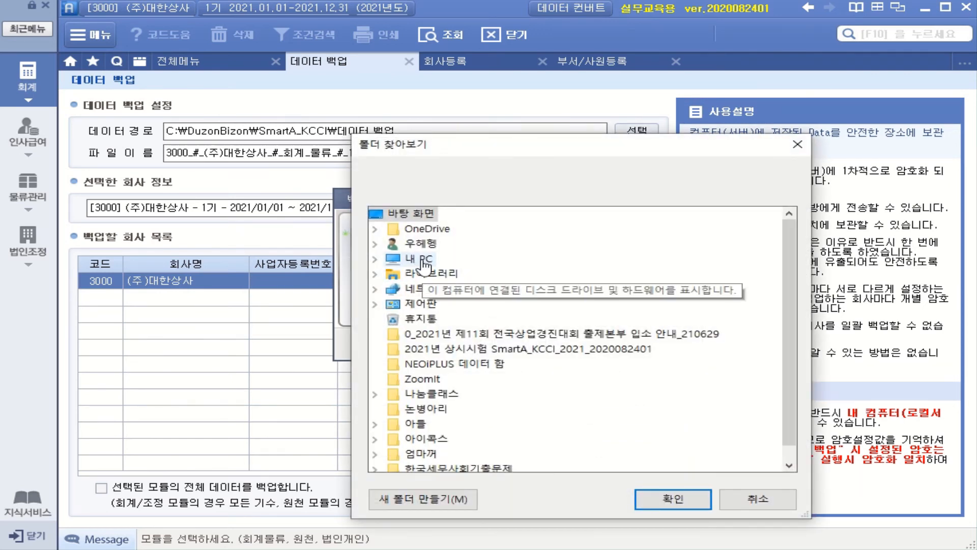
click(425, 260)
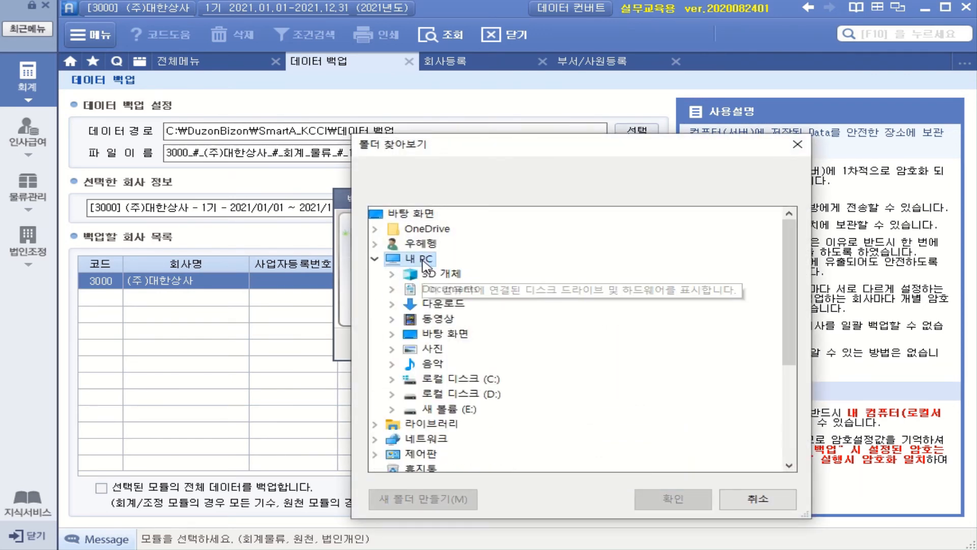
click(443, 412)
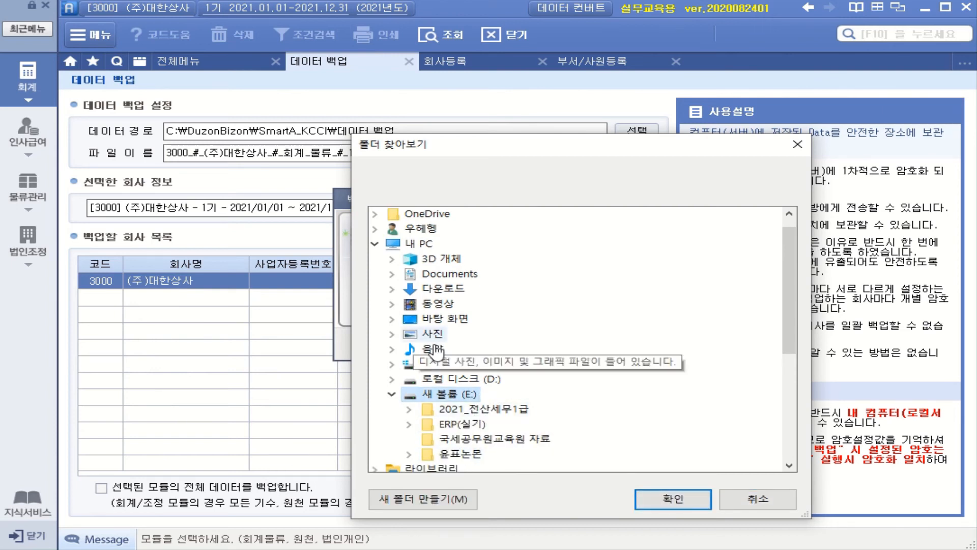
click(422, 498)
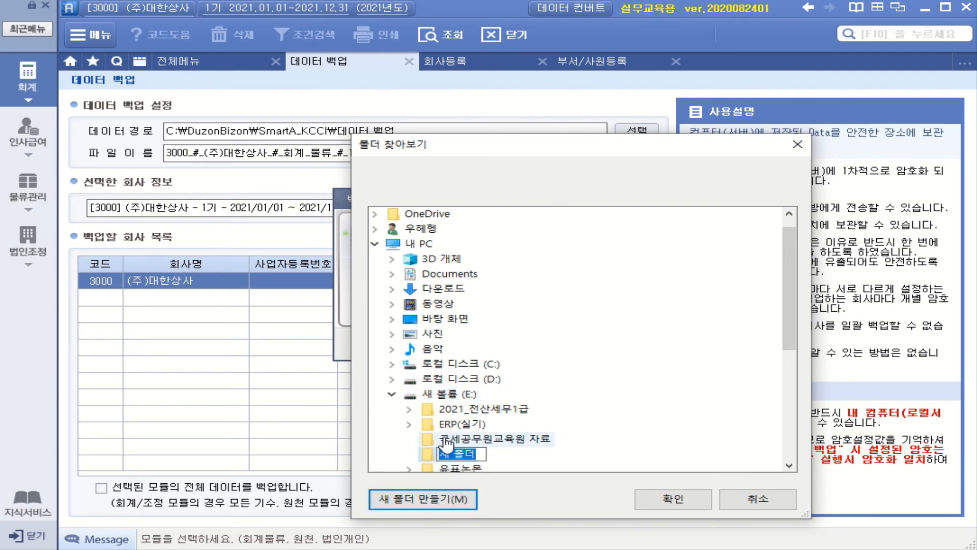
text(w)
text(ㅅ)
text(호)
text(ㅖㅇㅜㄴㅇ)
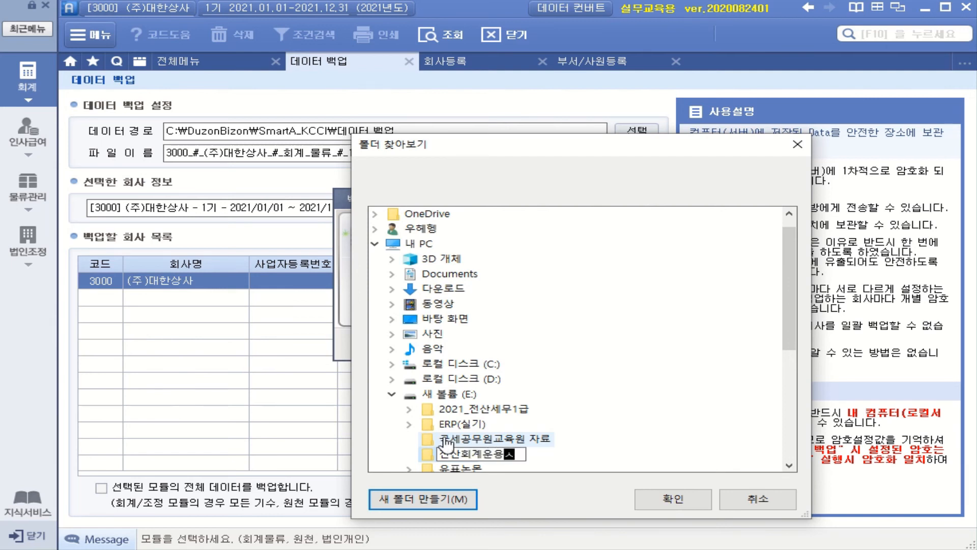
text(ㅛㅅㅏ3ㄱㅡㅂ)
key(Return)
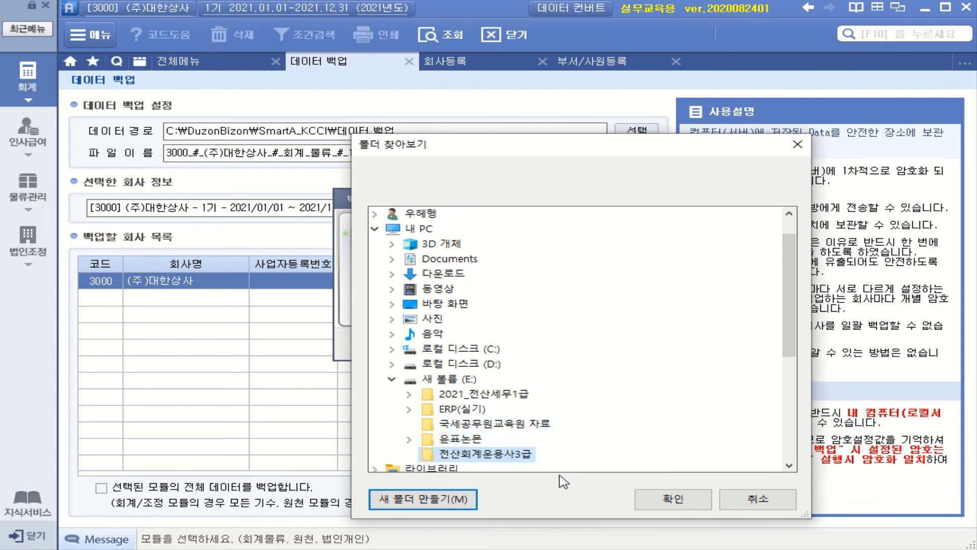
Choose E:\전산회계운용사3급 as the storage location and copy the backup there.
click(673, 499)
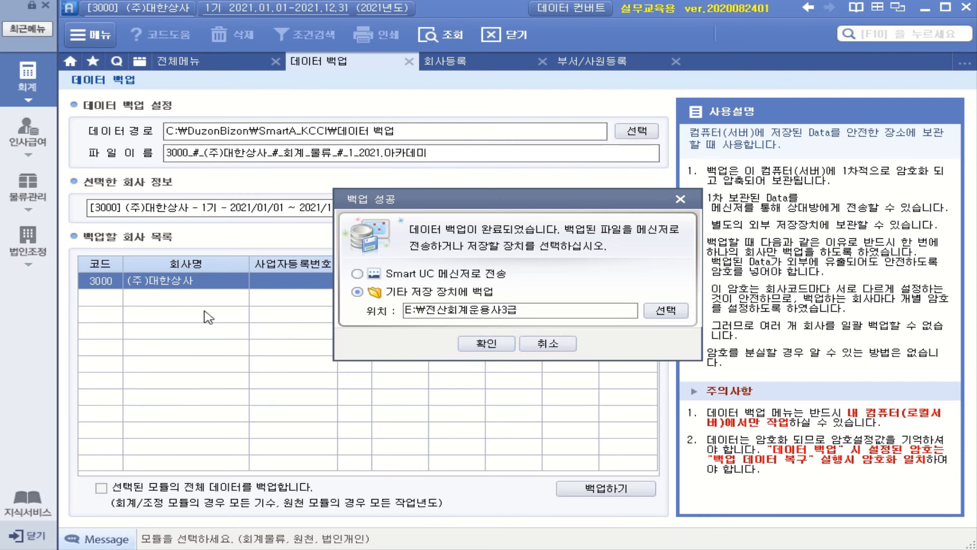
click(487, 342)
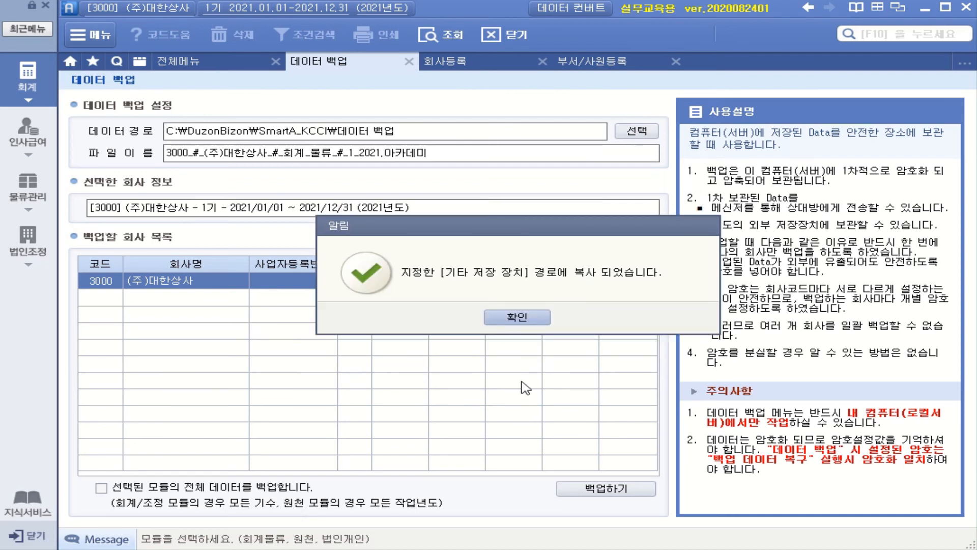
click(497, 317)
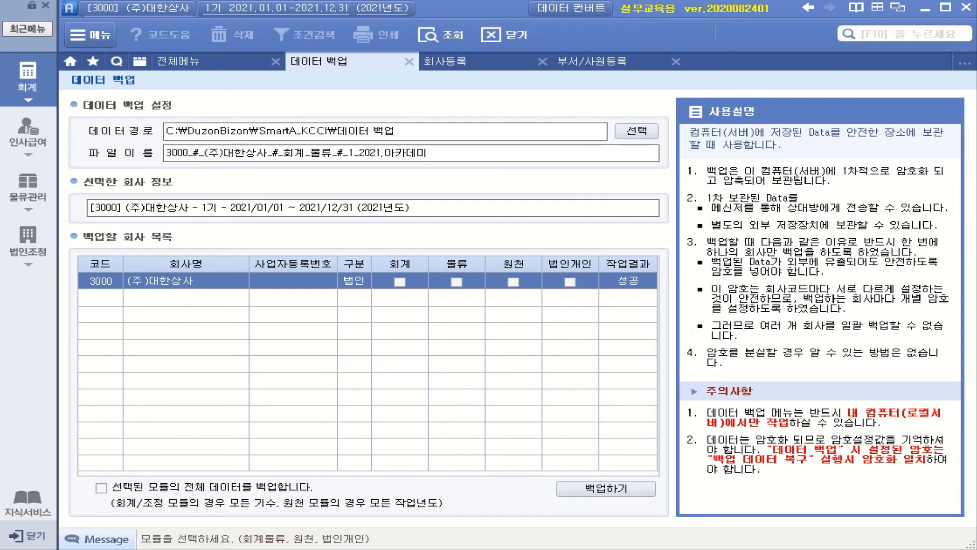
Switch to File Explorer, open the 전산회계운용사3급 folder on drive E: and widen the name column to read the backup's full file name.
click(108, 547)
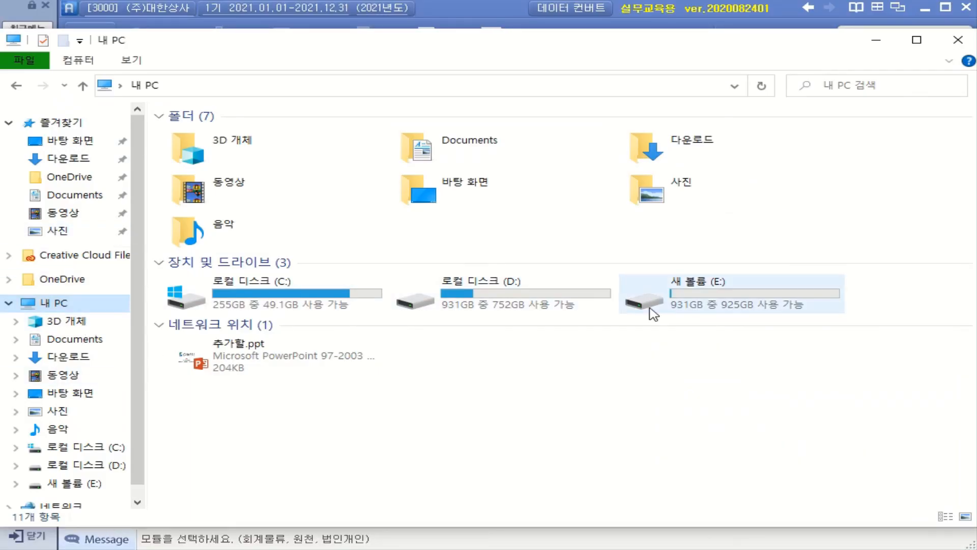
double_click(755, 298)
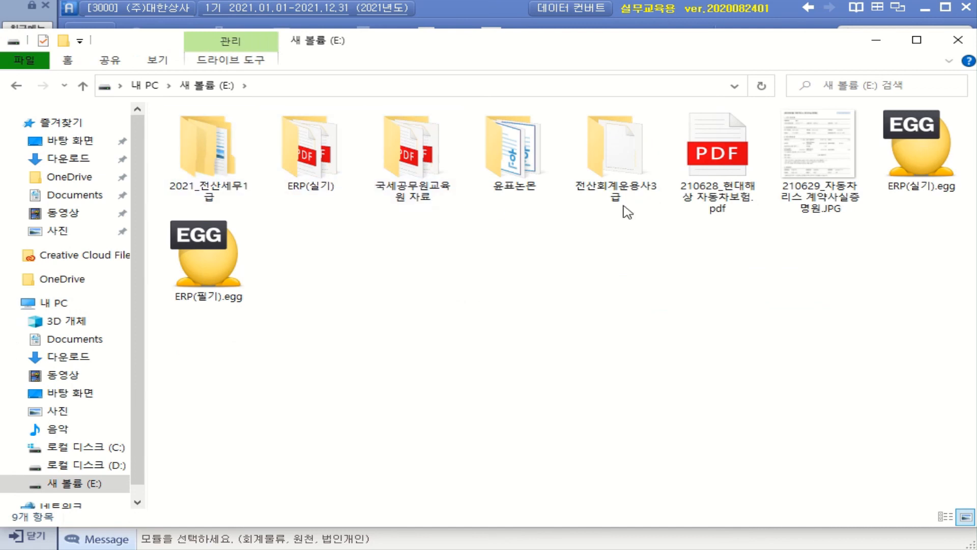
double_click(617, 168)
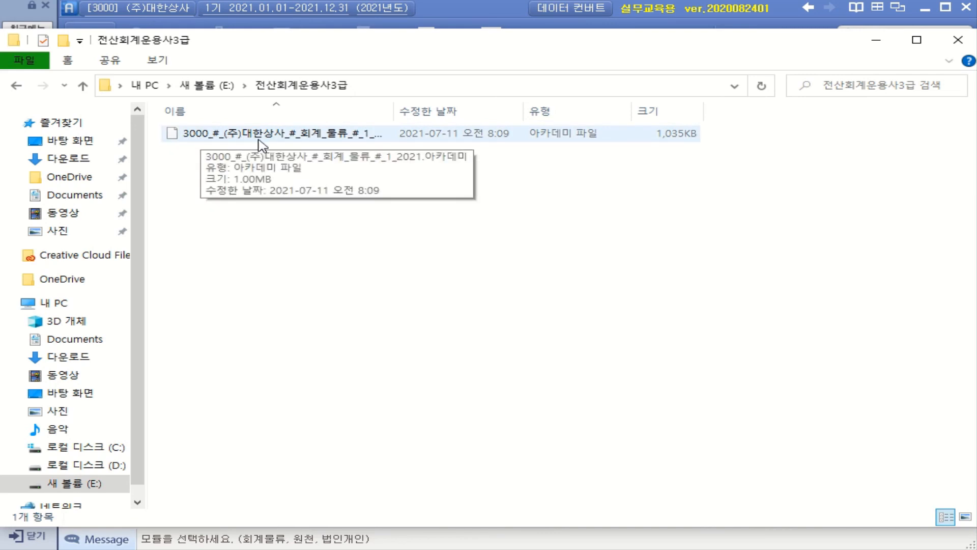
drag(393, 110, 474, 112)
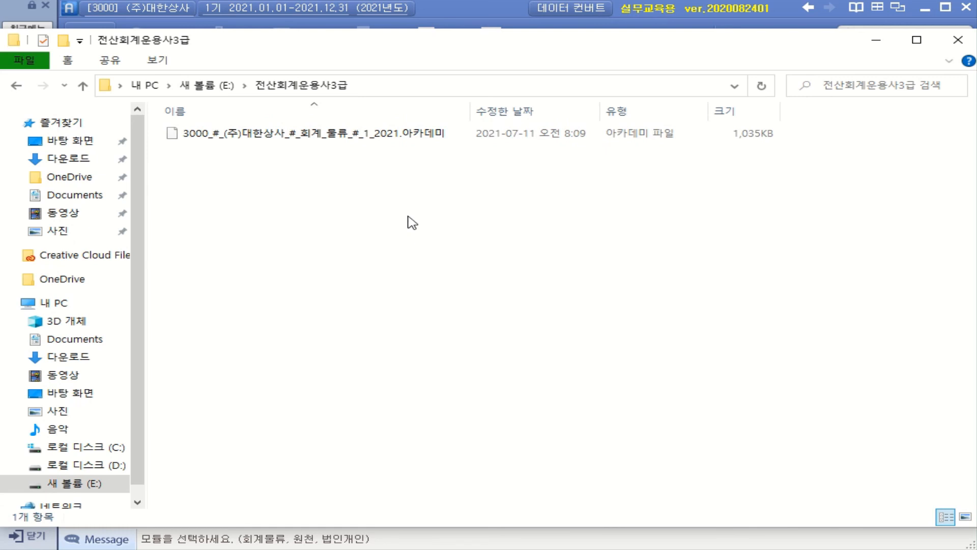
Return to New sPLUS and close all open work screens except 전체메뉴.
click(500, 6)
right_click(205, 64)
click(213, 95)
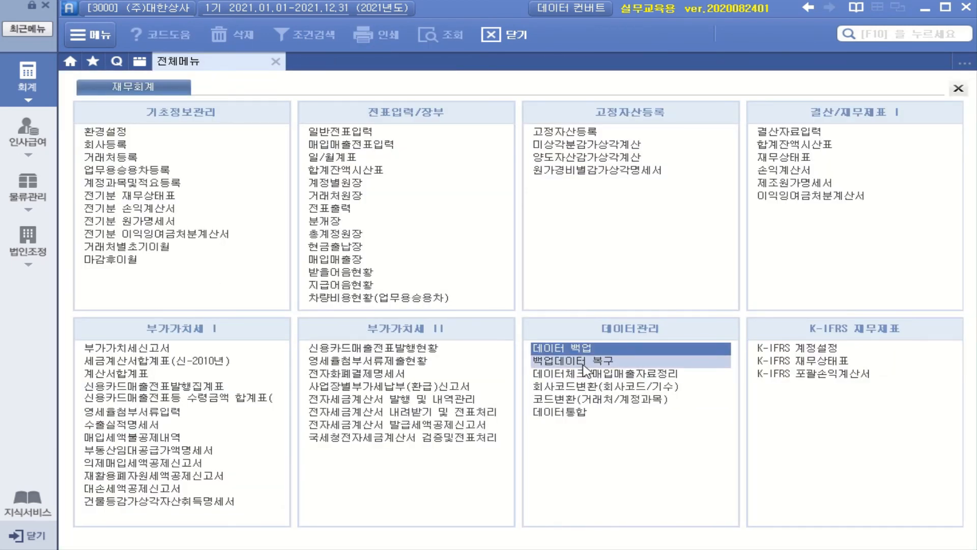
Open backup data restore (백업데이터 복구) and set the data path to E:\전산회계운용사3급.
click(585, 371)
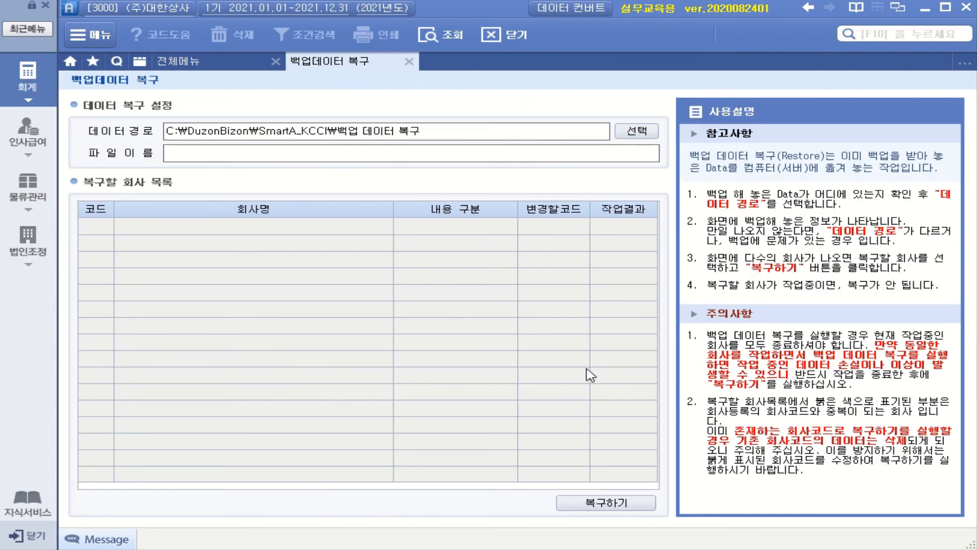
click(636, 129)
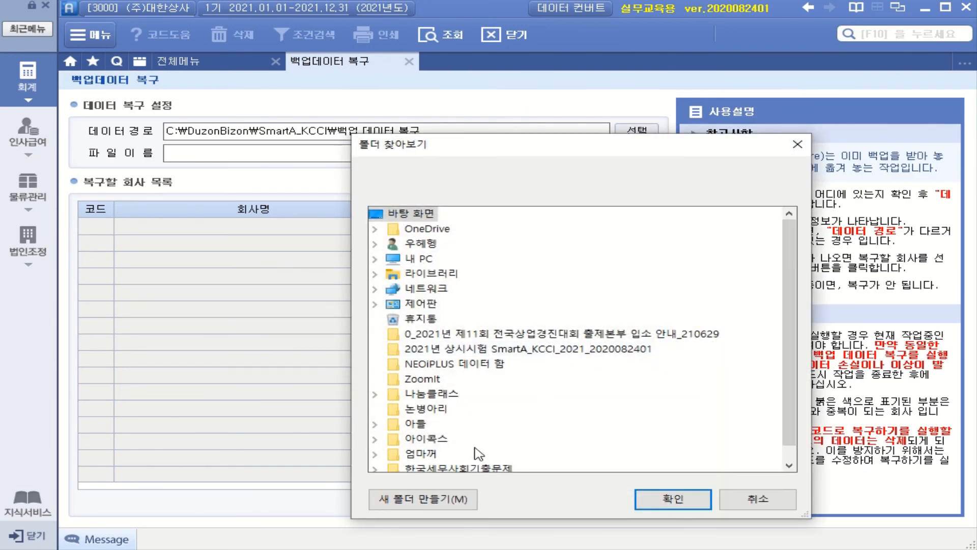
click(408, 259)
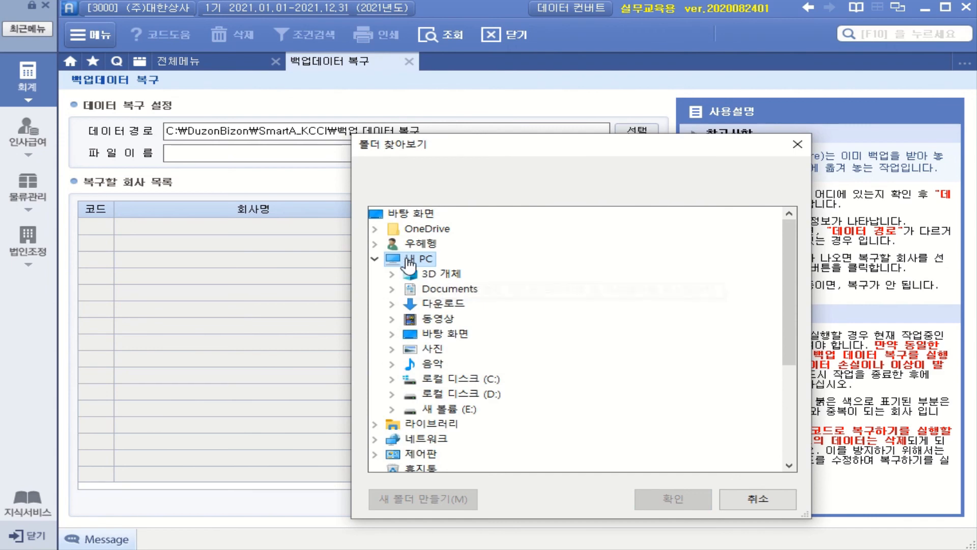
click(457, 410)
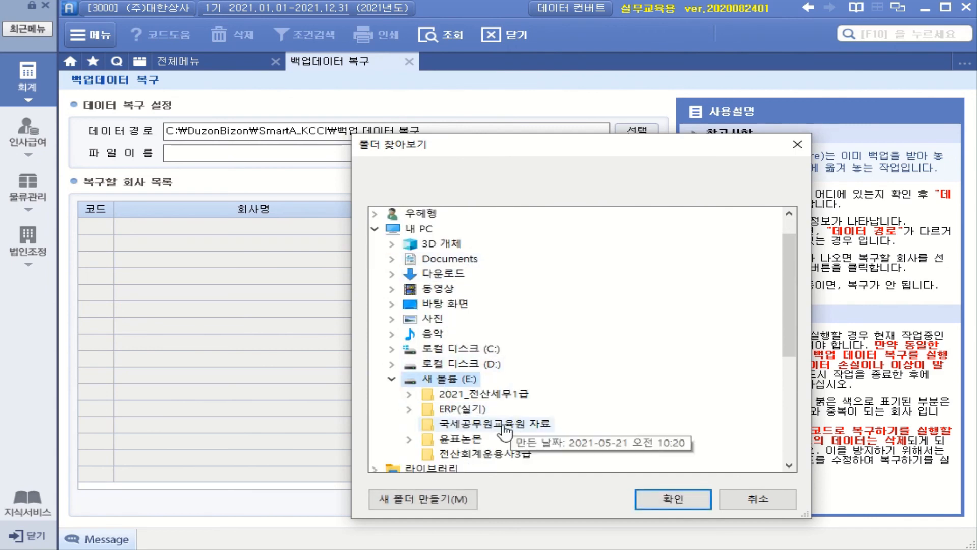
click(483, 454)
click(668, 500)
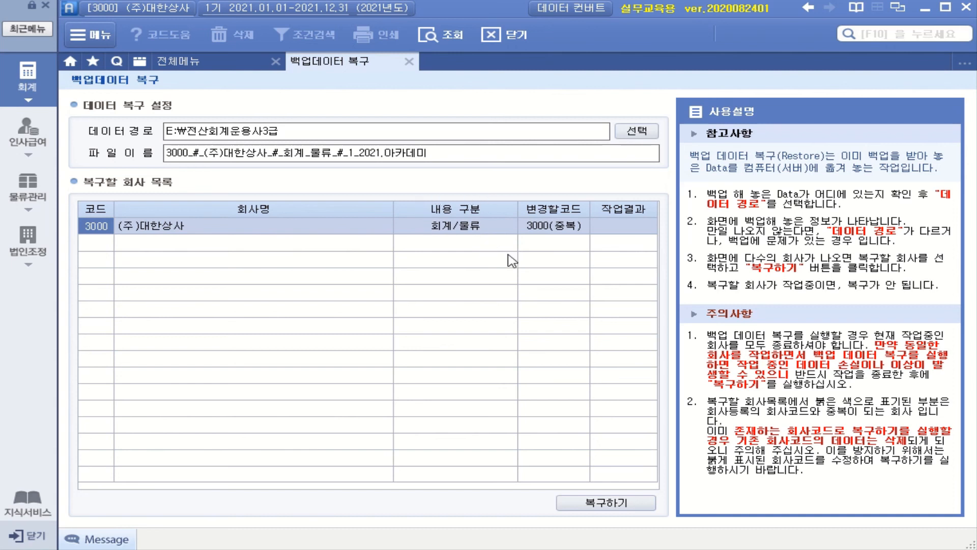
Restore the (주)대한상사 backup to the existing company code 3000, overwriting its current data.
click(594, 505)
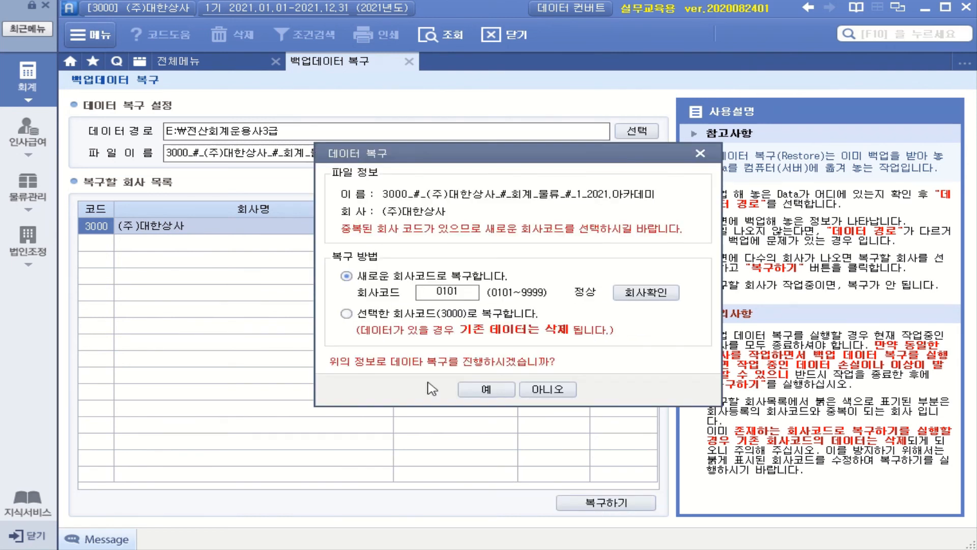
click(346, 313)
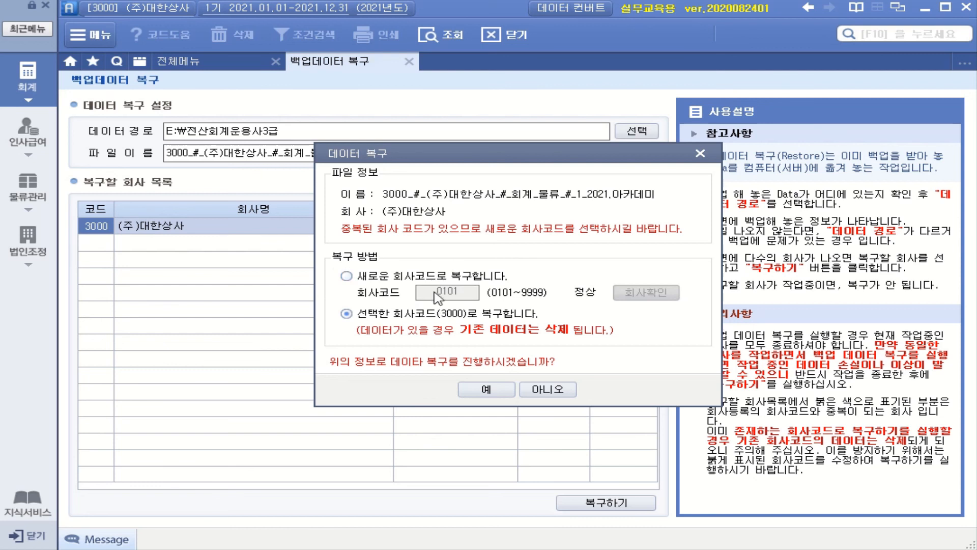
click(493, 391)
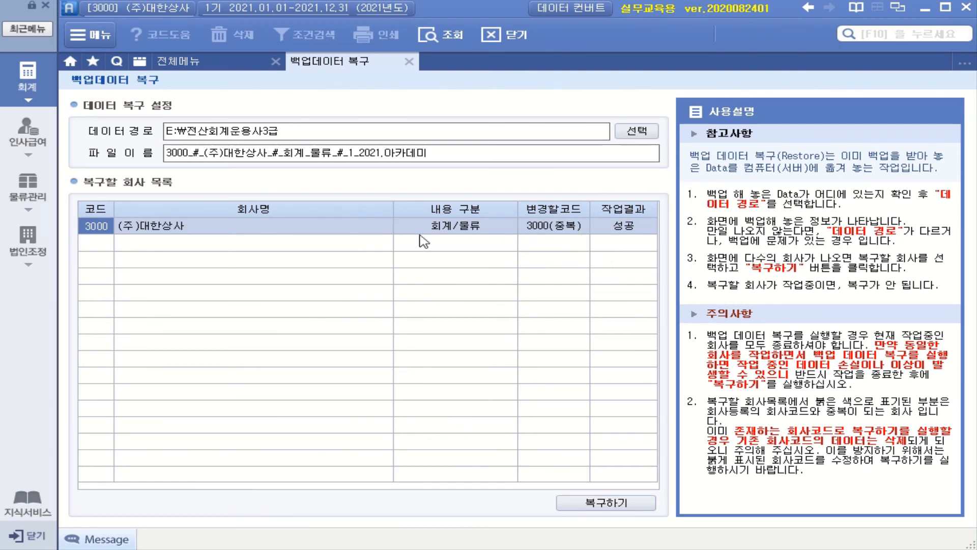
Reopen the company login window, look up company 3000 (주)대한상사 and log in.
click(135, 5)
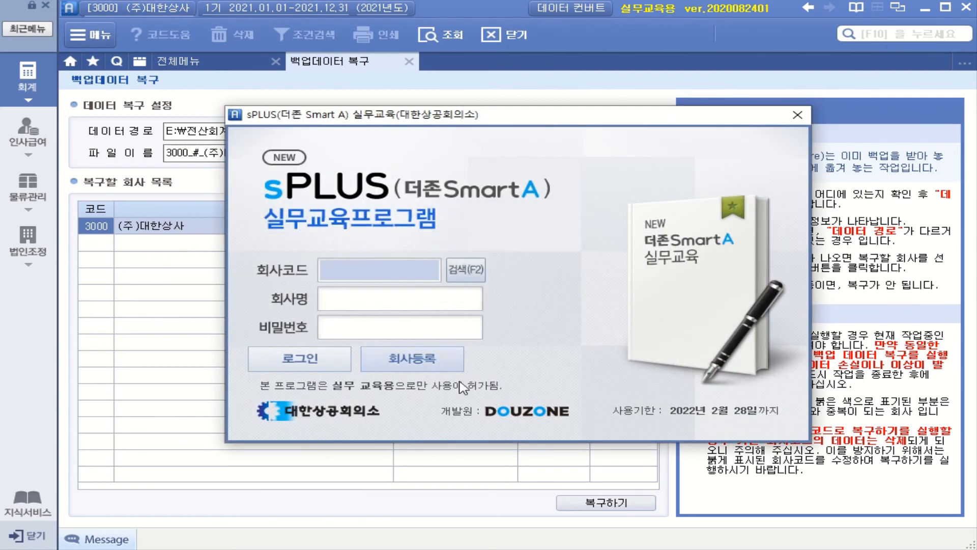
click(469, 275)
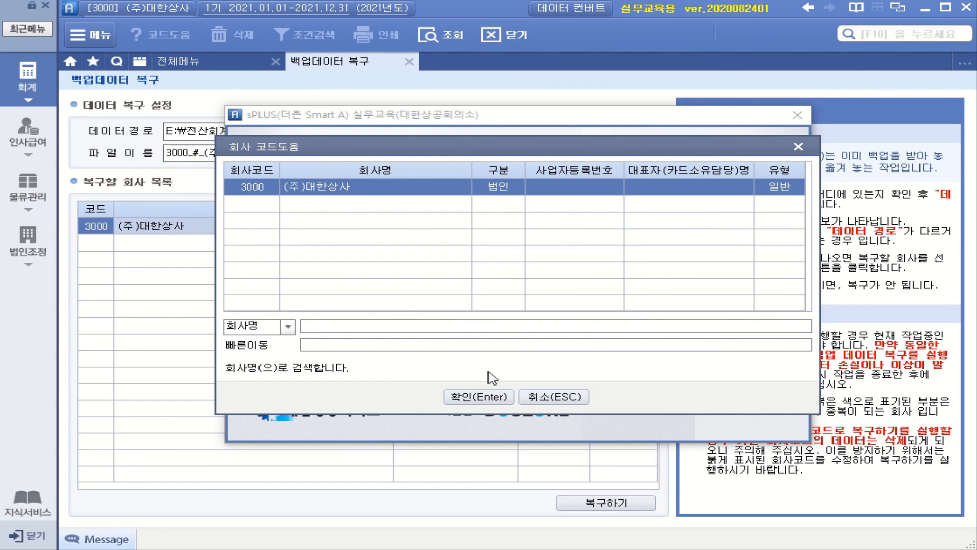
click(502, 400)
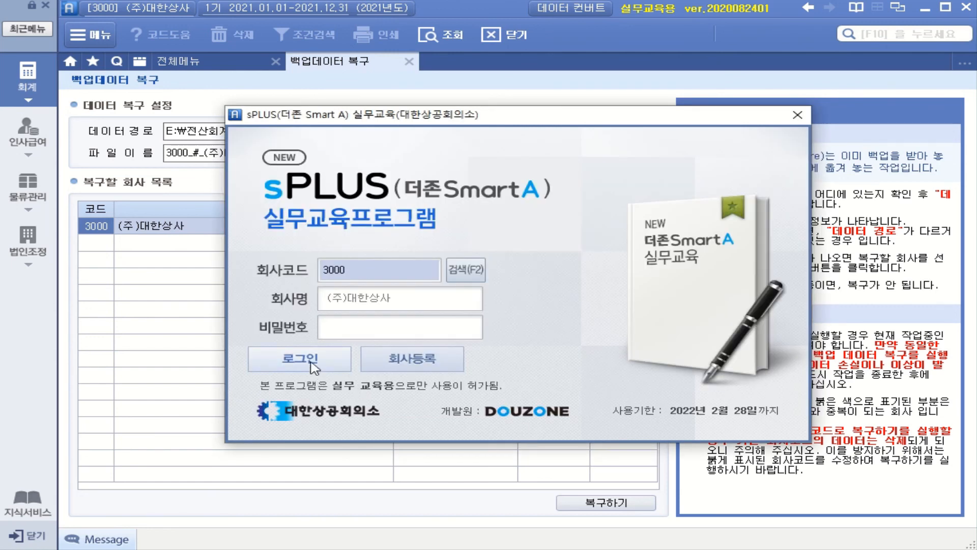
click(312, 363)
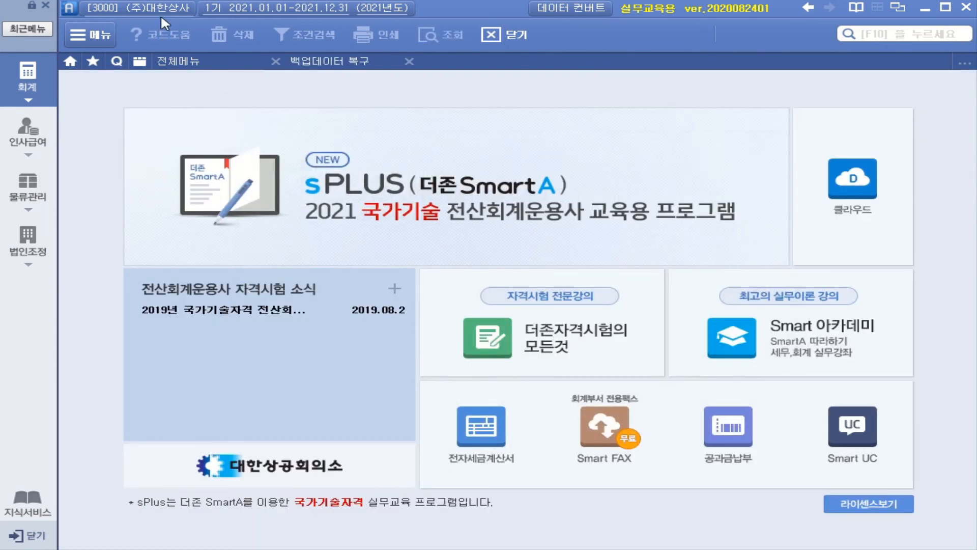
Close the 백업데이터 복구 screen and open company registration (회사등록).
click(409, 62)
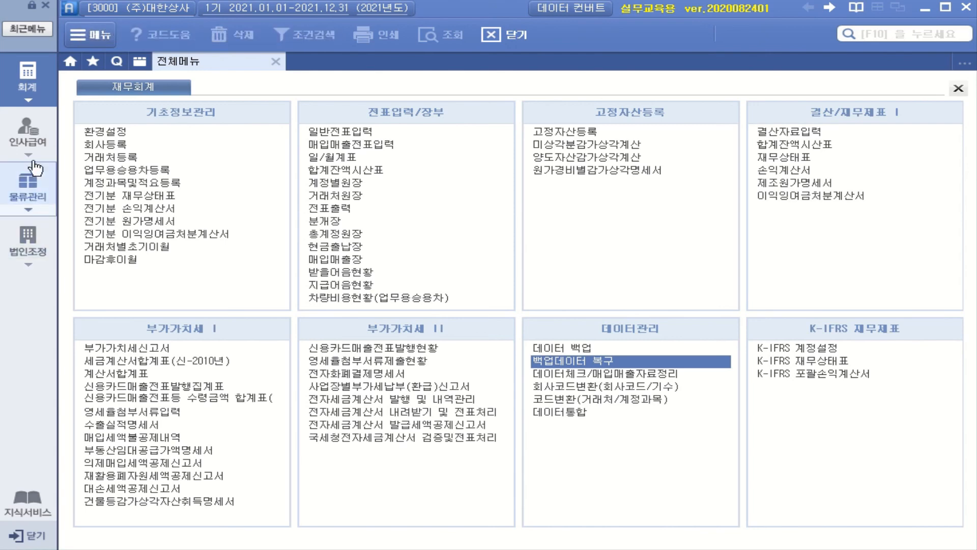
click(100, 142)
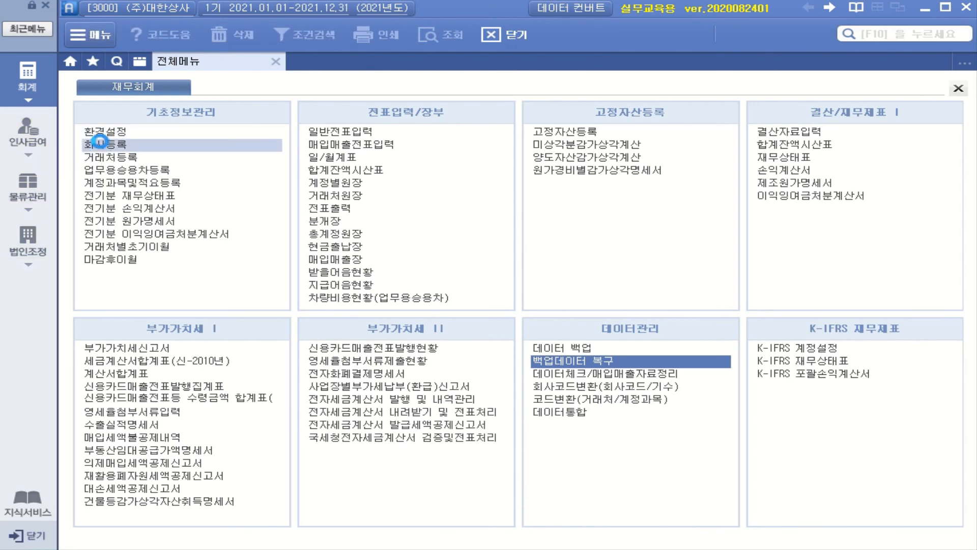